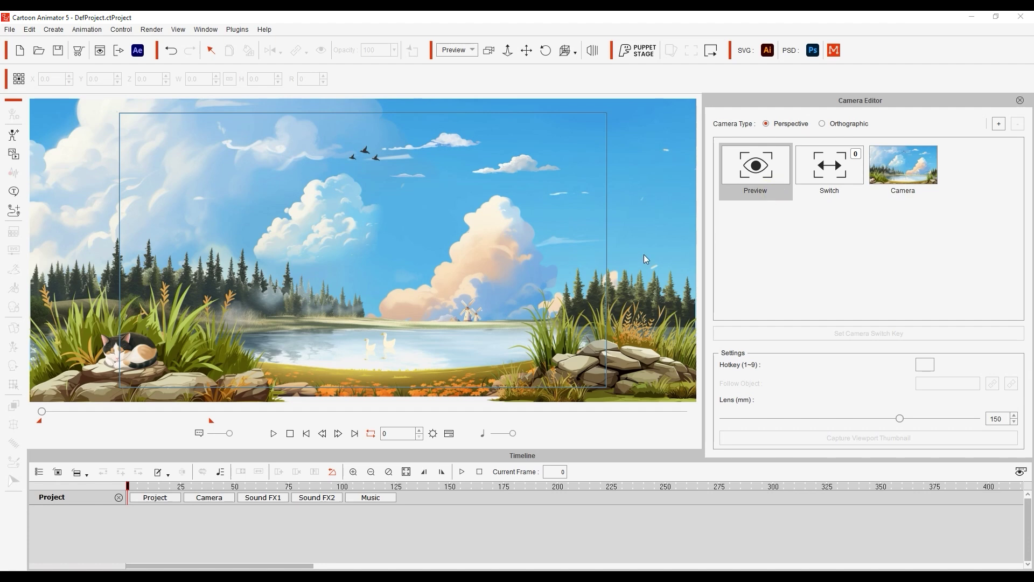
Step: Look through the main Camera and show its Transform track in the timeline
{"action": "left_click", "coordinate": [936, 195]}
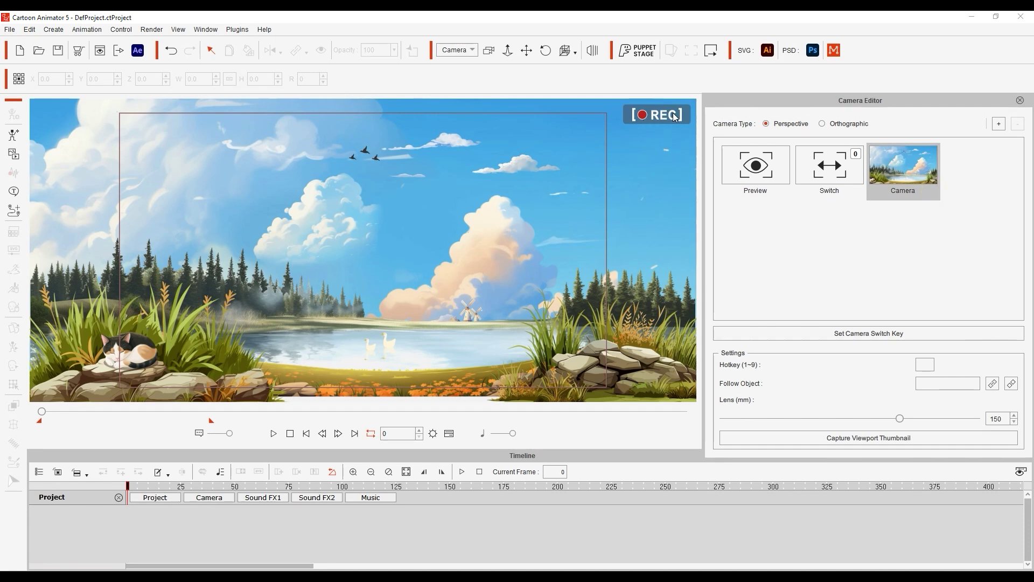
{"action": "left_click", "coordinate": [38, 473]}
{"action": "left_click", "coordinate": [44, 518]}
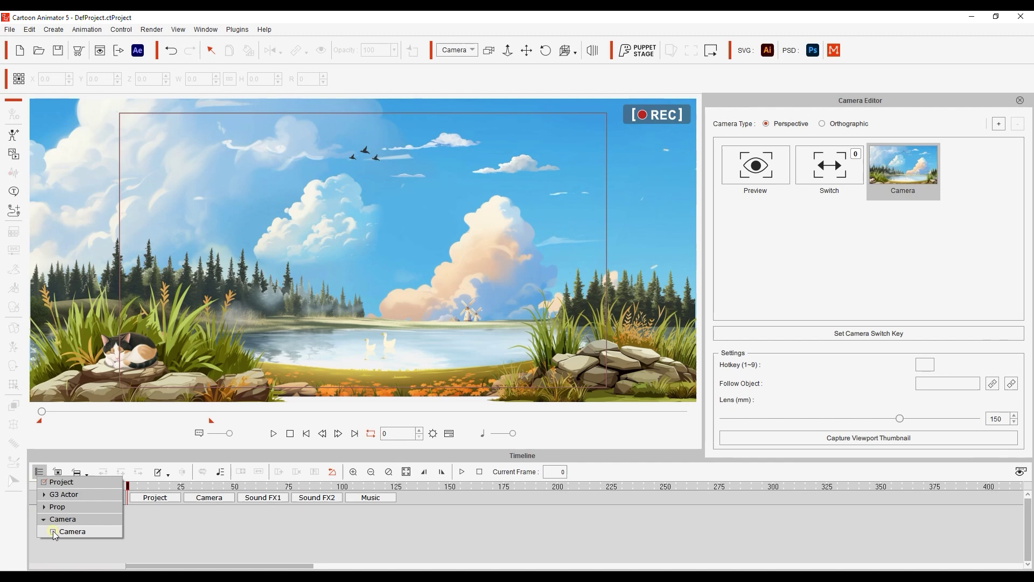
{"action": "left_click", "coordinate": [152, 535]}
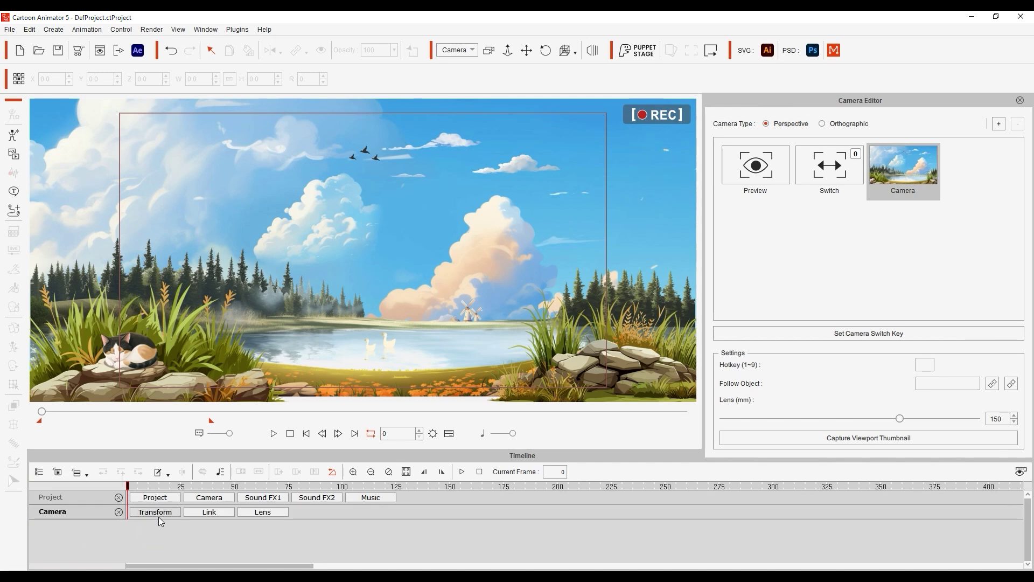
{"action": "left_click", "coordinate": [161, 514]}
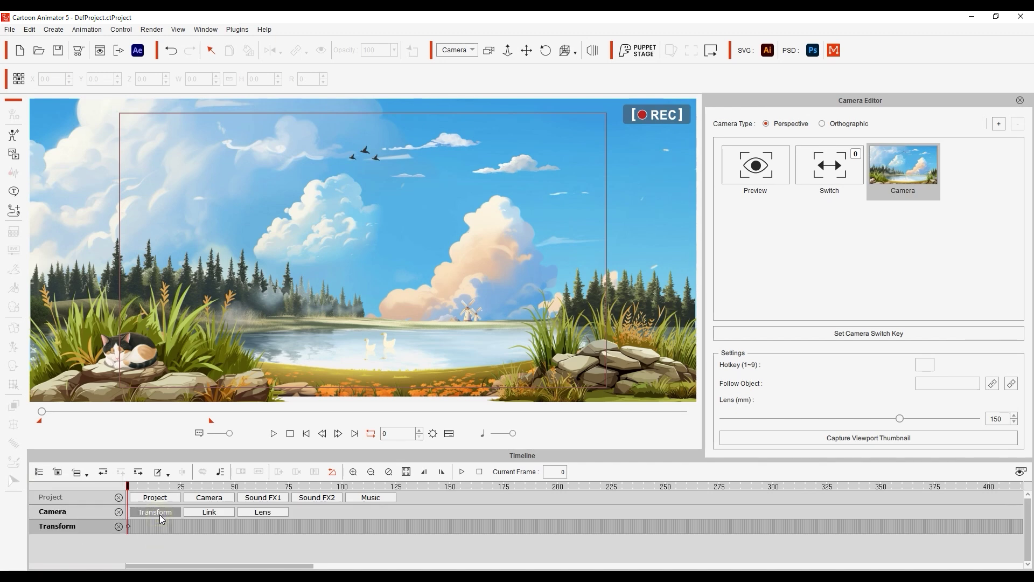
Step: Zoom the camera in at frame 124 to key the push-in, then return to frame 0
{"action": "left_click", "coordinate": [396, 487]}
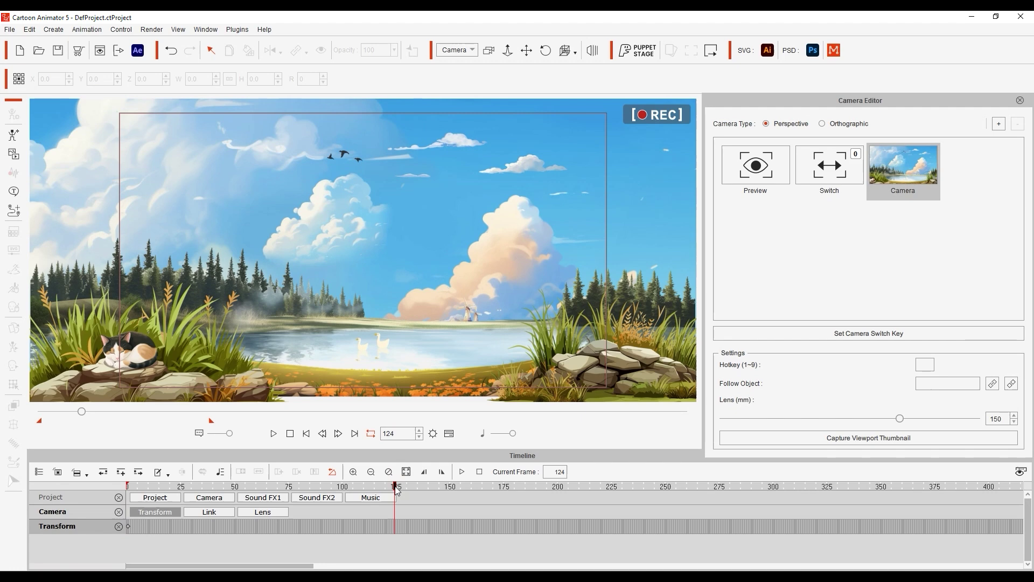
{"action": "scroll", "coordinate": [387, 368], "scroll_direction": "up", "scroll_amount": 5}
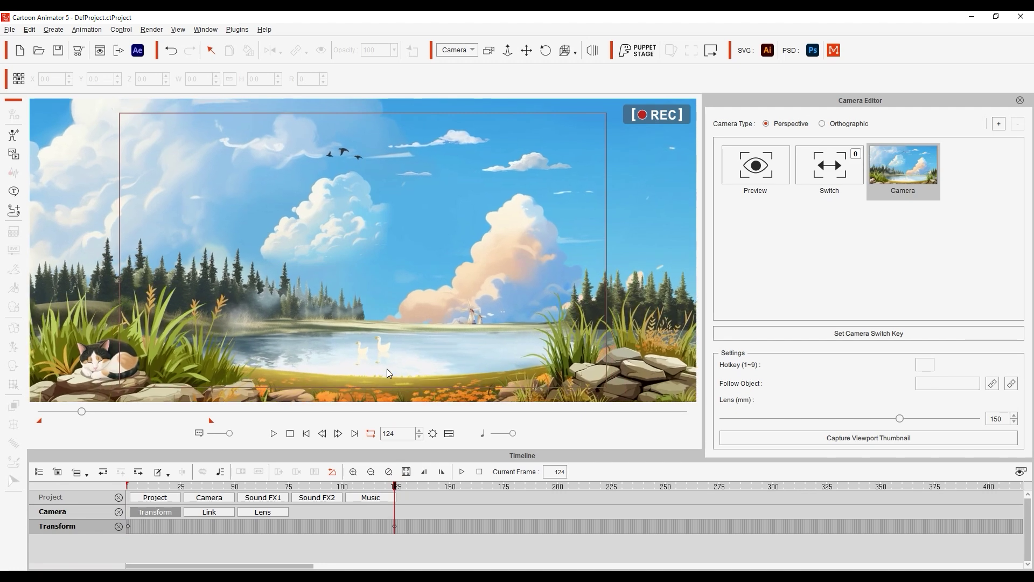
{"action": "scroll", "coordinate": [387, 369], "scroll_direction": "up", "scroll_amount": 2}
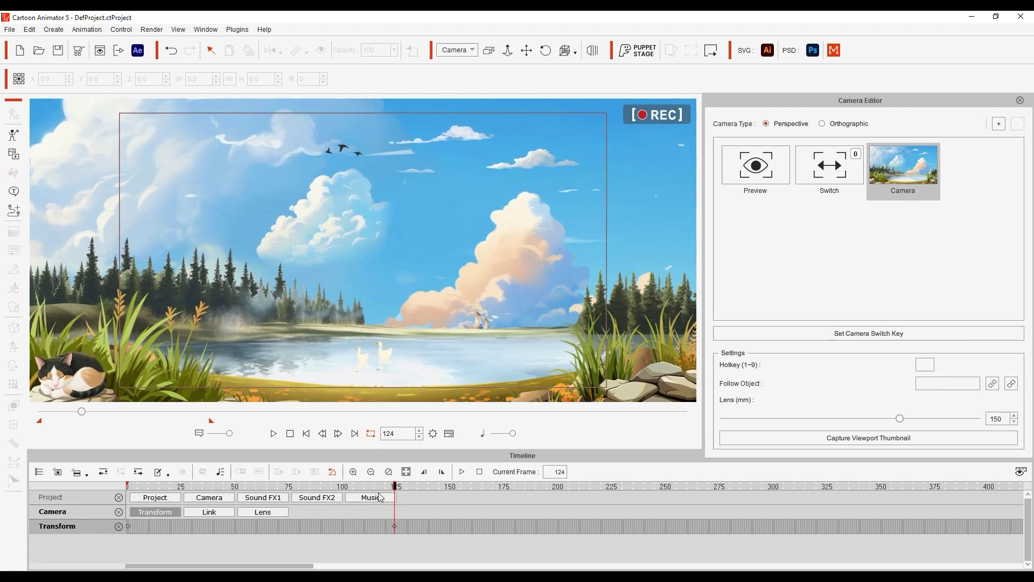
{"action": "mouse_move", "coordinate": [395, 487]}
{"action": "left_mouse_down"}
{"action": "mouse_move", "coordinate": [129, 489]}
{"action": "mouse_move", "coordinate": [396, 489]}
{"action": "left_mouse_up"}
{"action": "key", "text": "Home"}
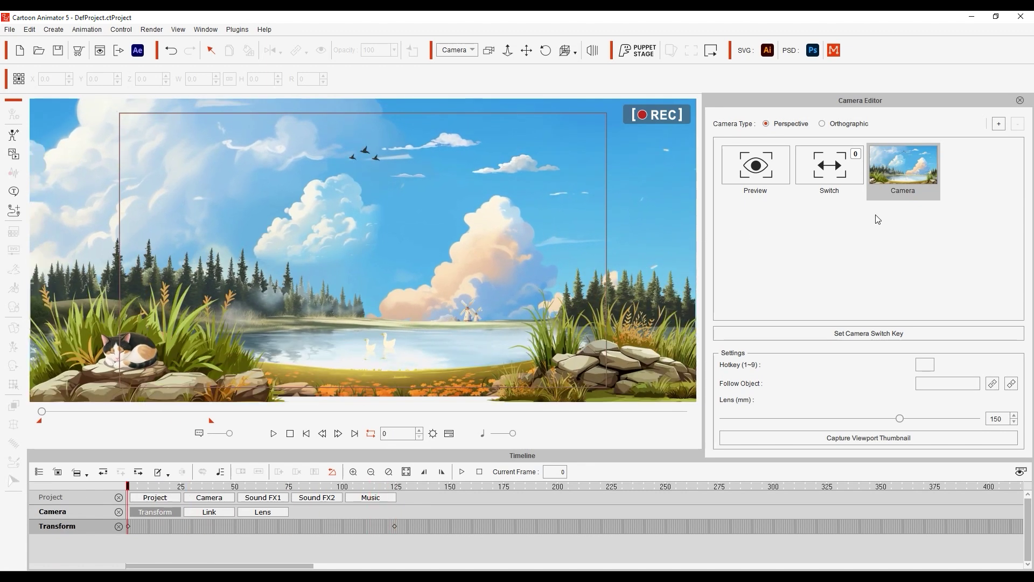
Step: Back in the Preview view, pan and zoom onto the sleeping cat on the rocks and select it
{"action": "left_click", "coordinate": [849, 193]}
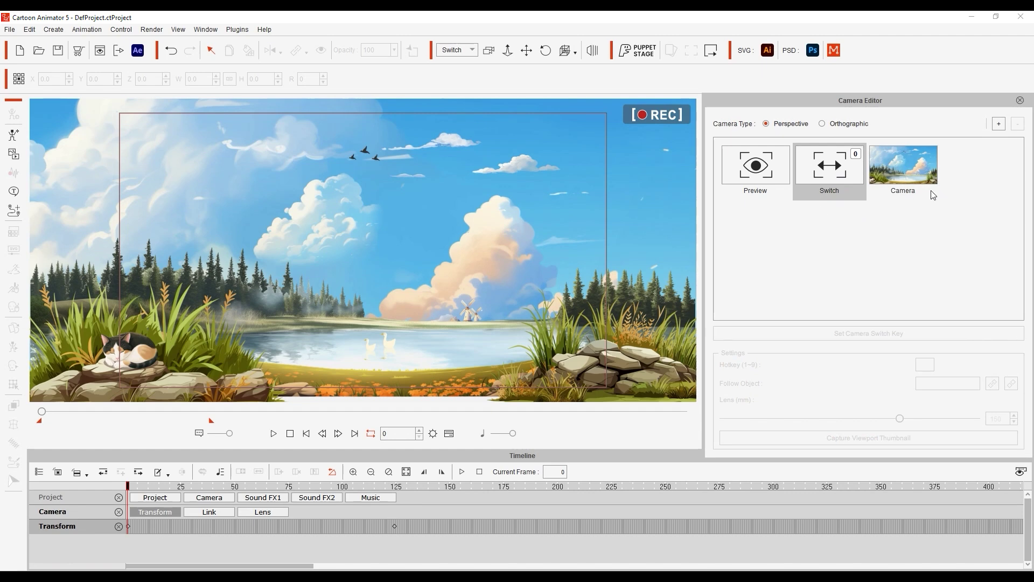
{"action": "left_click", "coordinate": [775, 192]}
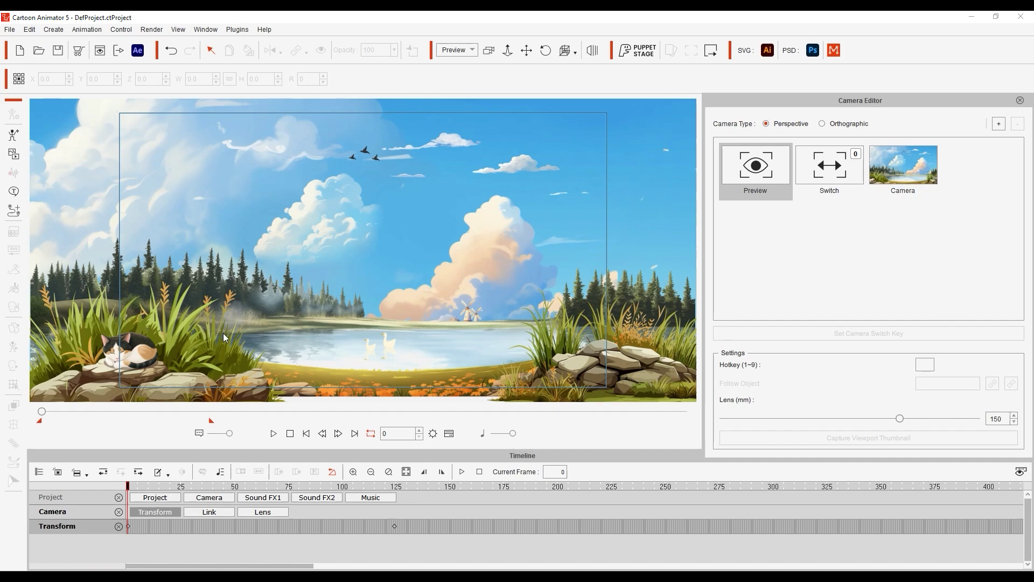
{"action": "left_click_drag", "start_coordinate": [207, 338], "coordinate": [411, 318]}
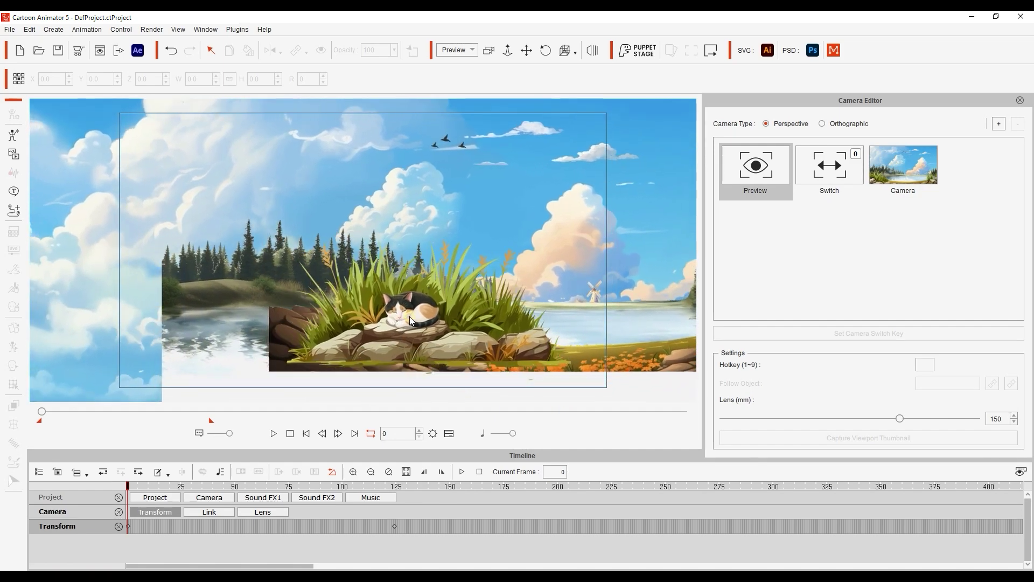
{"action": "left_click", "coordinate": [415, 325]}
{"action": "scroll", "coordinate": [416, 325], "scroll_direction": "up", "scroll_amount": 5}
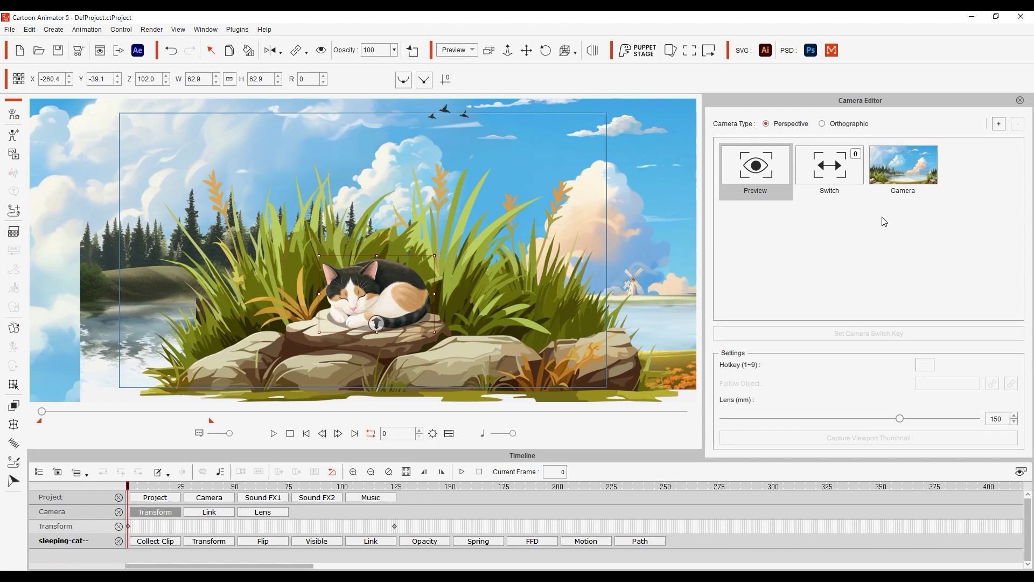
Step: Add Camera(0) from the current view and show its Transform track in the timeline
{"action": "left_click", "coordinate": [995, 128]}
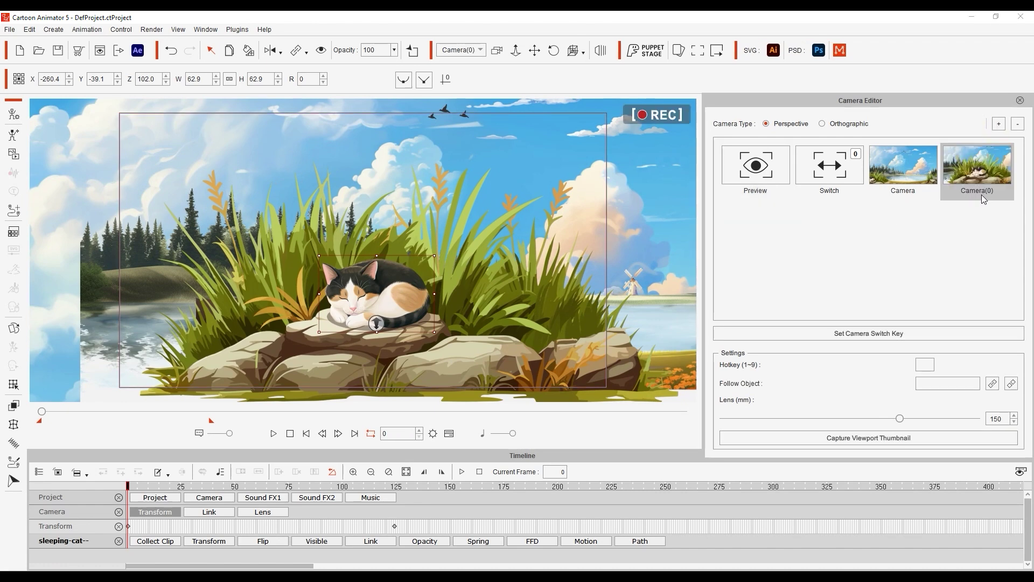
{"action": "left_click", "coordinate": [39, 471]}
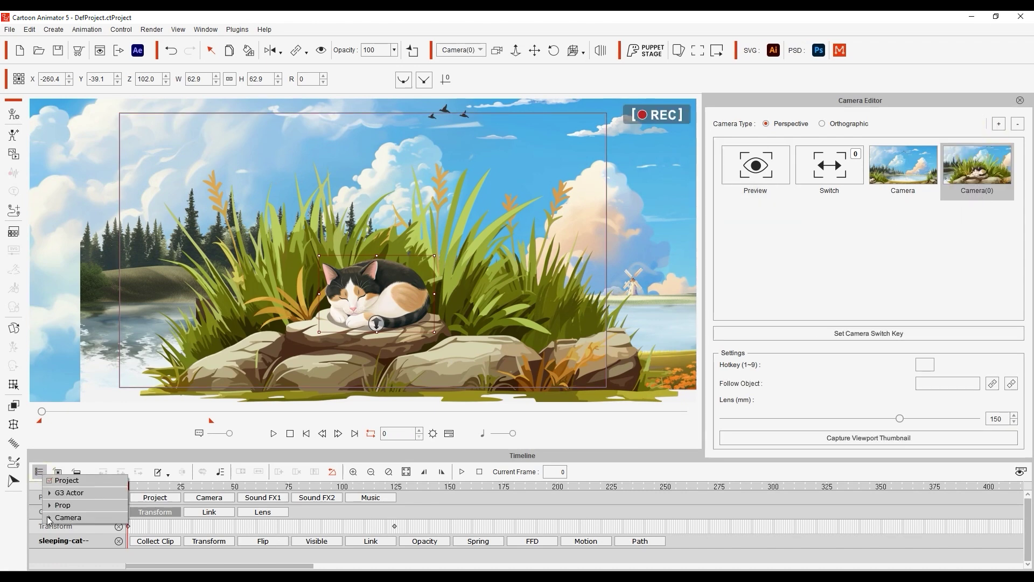
{"action": "left_click", "coordinate": [49, 517]}
{"action": "left_click", "coordinate": [58, 542]}
{"action": "left_click", "coordinate": [339, 553]}
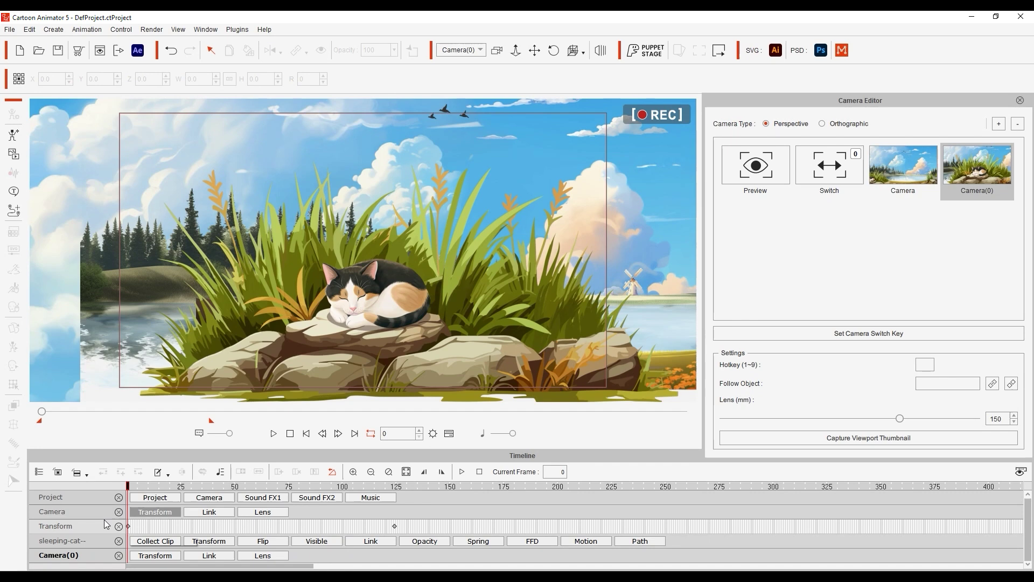
{"action": "left_click", "coordinate": [155, 555]}
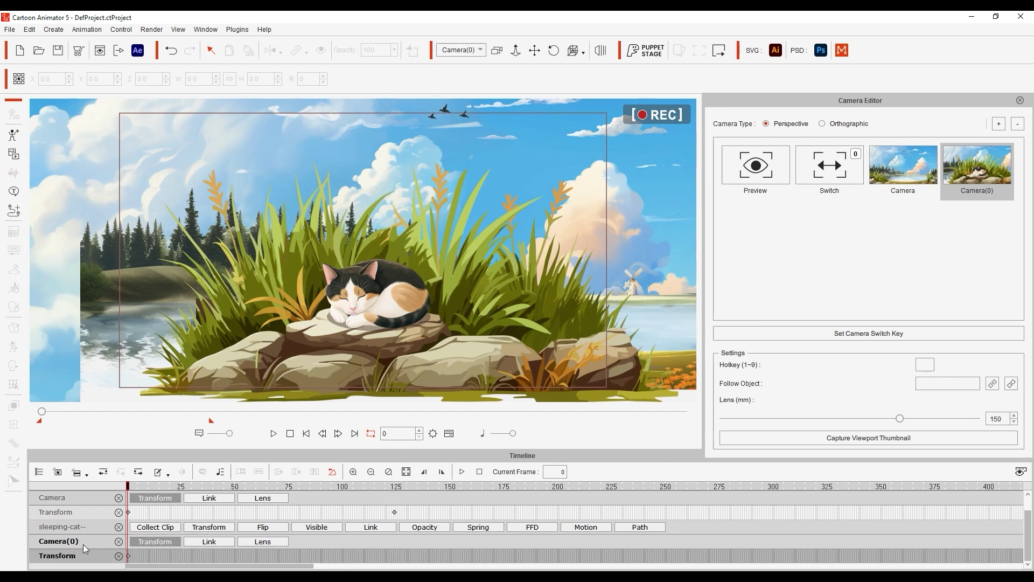
Step: Rename the new camera 'Cat', raise the cat in its framing, and refresh its thumbnail
{"action": "double_click", "coordinate": [973, 193]}
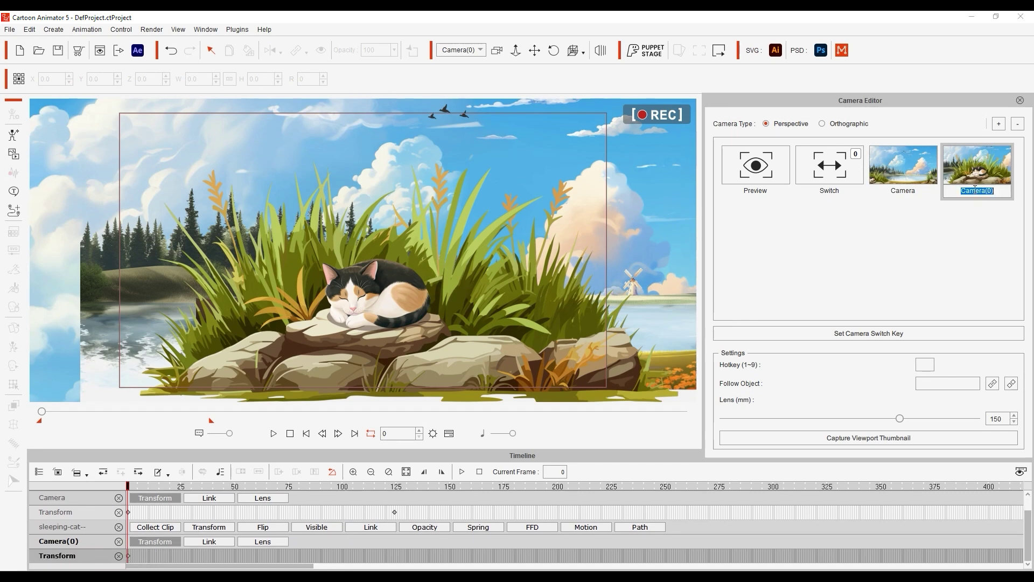
{"action": "type", "text": "Cat"}
{"action": "key", "text": "Return"}
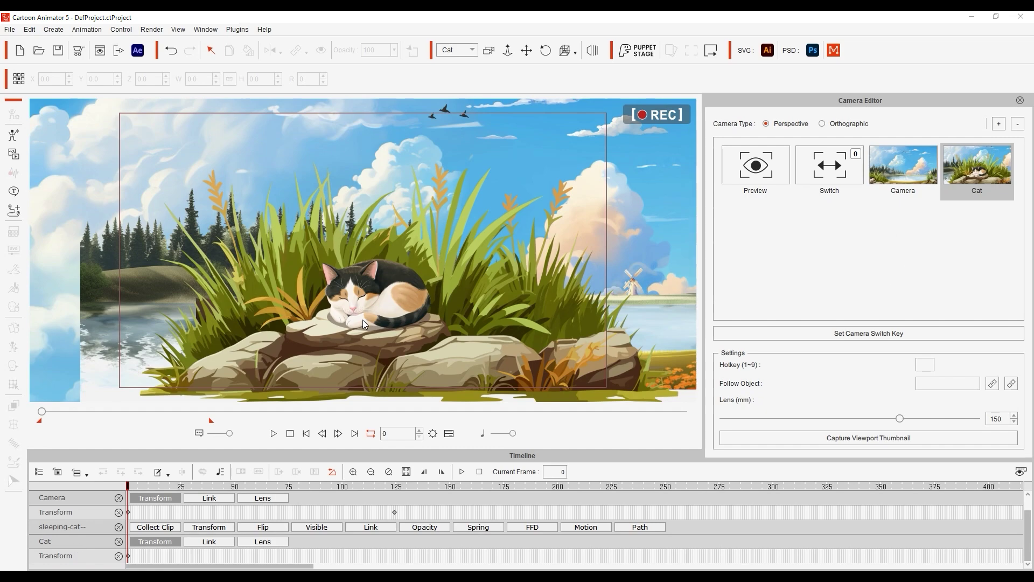
{"action": "scroll", "coordinate": [389, 355], "scroll_direction": "up", "scroll_amount": 5}
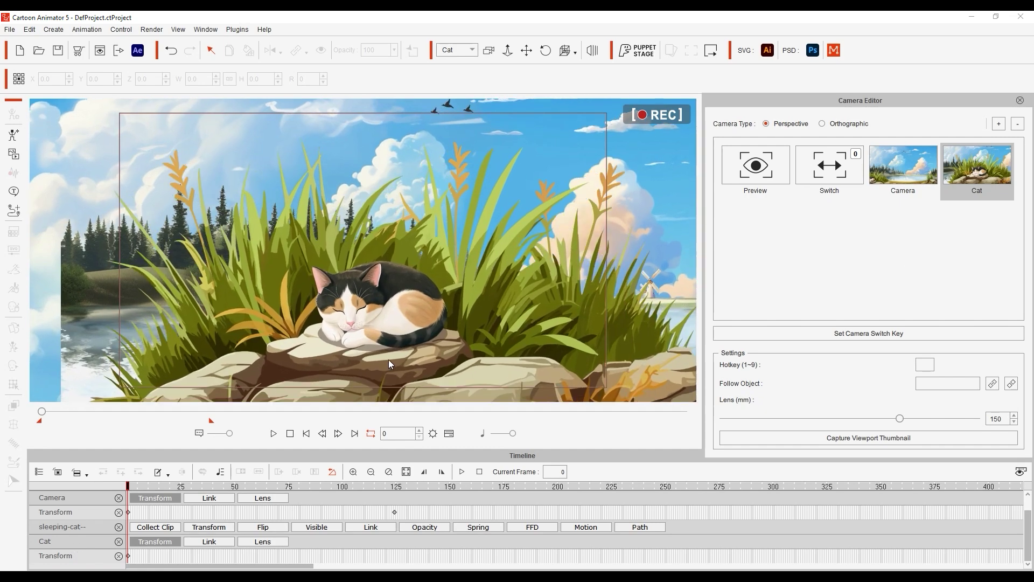
{"action": "left_click_drag", "start_coordinate": [387, 348], "coordinate": [390, 331]}
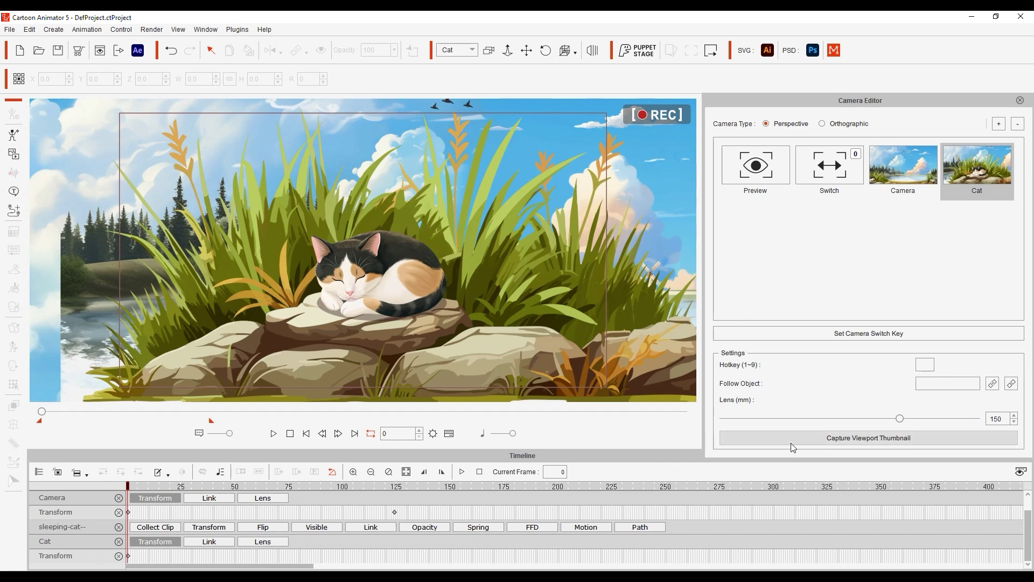
{"action": "left_click", "coordinate": [813, 442]}
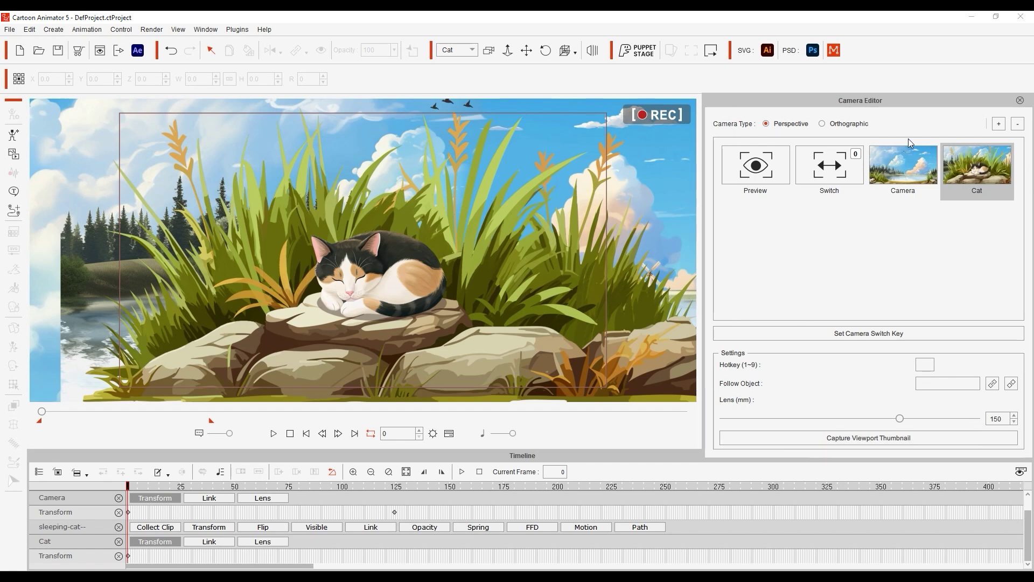
Step: Frame a close-up of the larger goose and add it as a camera named 'Goose'
{"action": "left_click", "coordinate": [773, 193]}
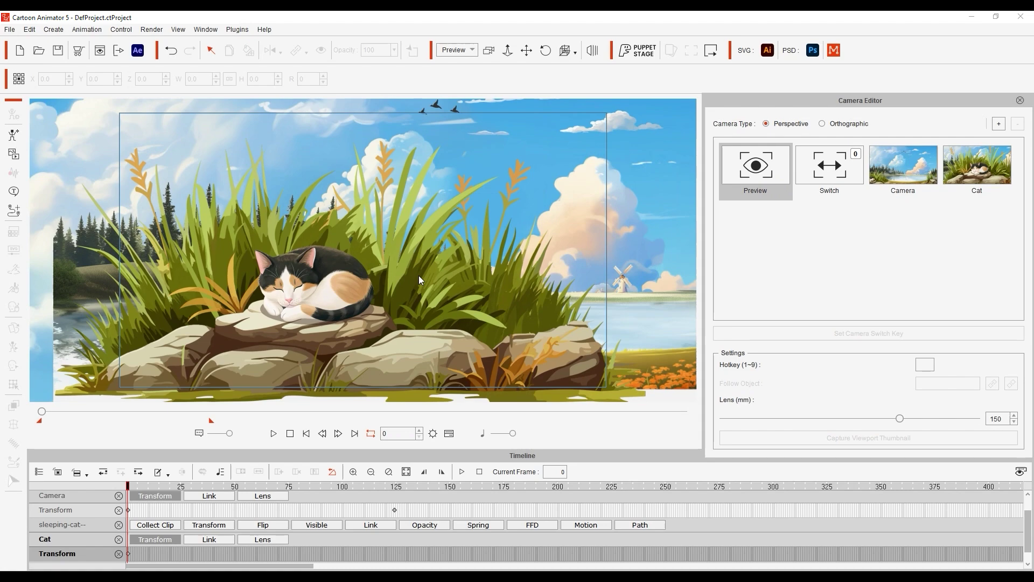
{"action": "scroll", "coordinate": [419, 276], "scroll_direction": "down", "scroll_amount": 5}
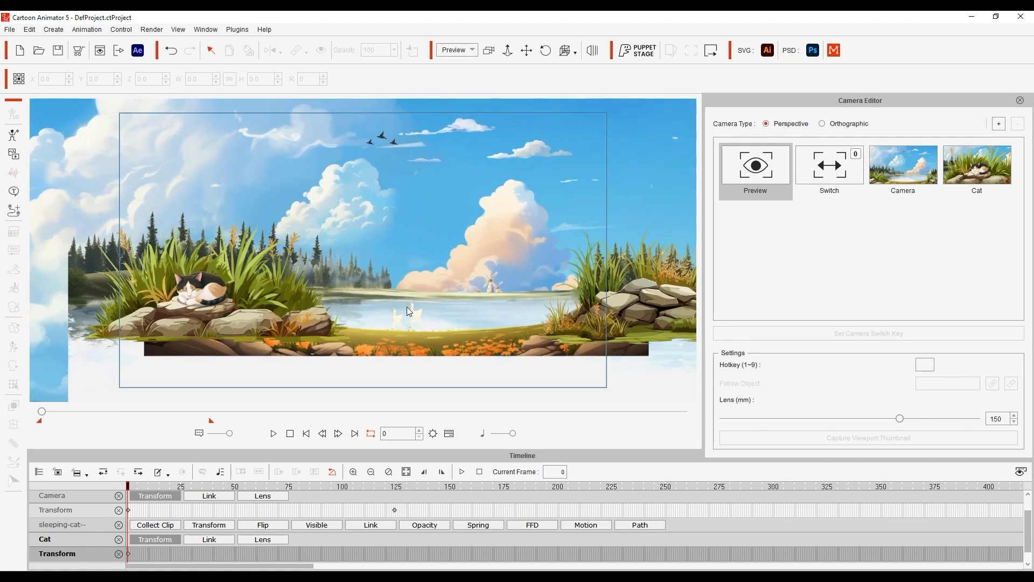
{"action": "left_click", "coordinate": [414, 312]}
{"action": "scroll", "coordinate": [416, 313], "scroll_direction": "up", "scroll_amount": 5}
{"action": "scroll", "coordinate": [444, 330], "scroll_direction": "down", "scroll_amount": 3}
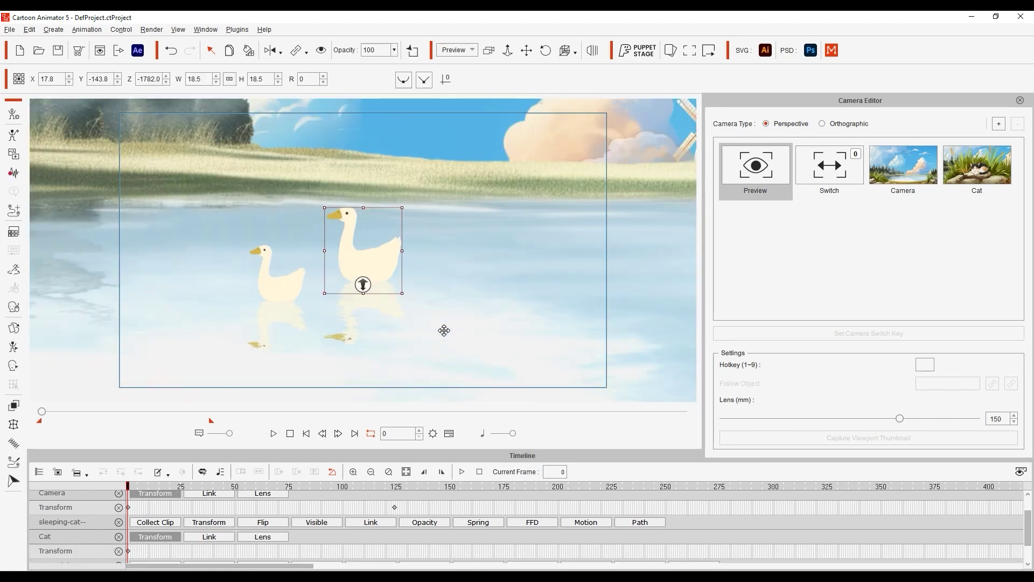
{"action": "scroll", "coordinate": [450, 329], "scroll_direction": "down", "scroll_amount": 2}
{"action": "left_click", "coordinate": [998, 123]}
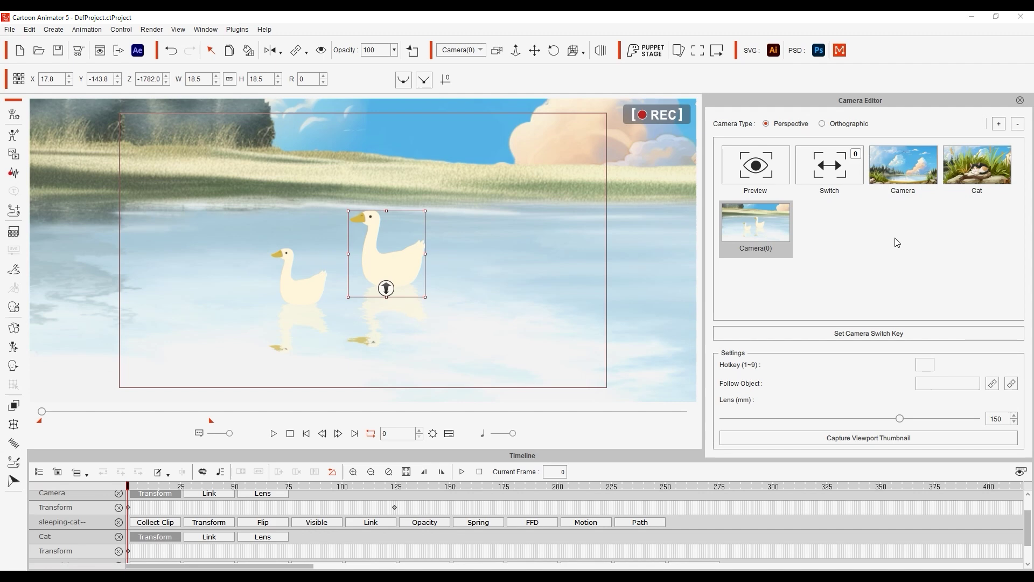
{"action": "double_click", "coordinate": [759, 249]}
{"action": "type", "text": "Goose"}
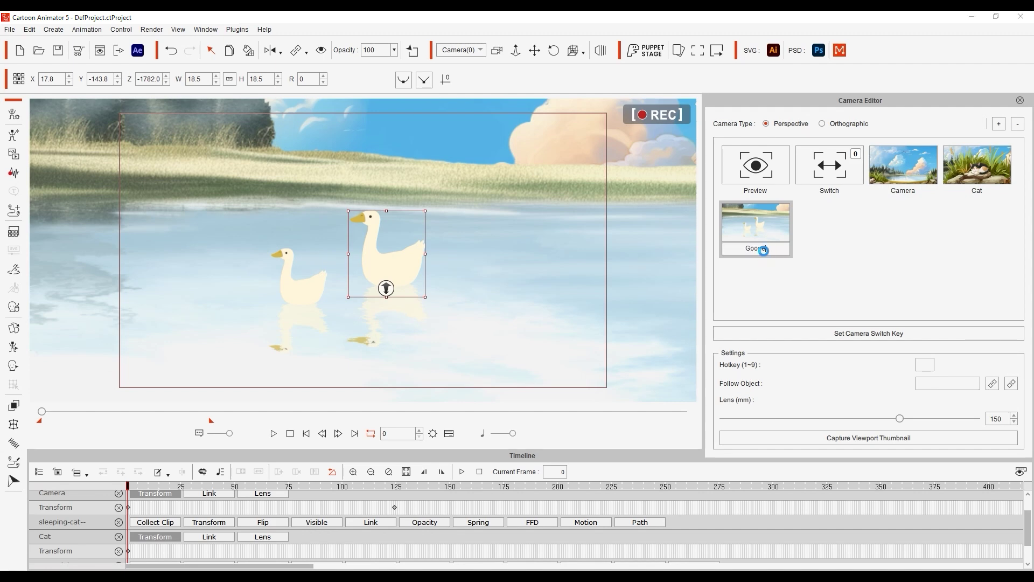
{"action": "key", "text": "Return"}
Step: Add a camera named 'Town', then zoom onto the flying birds and add another camera
{"action": "left_click", "coordinate": [779, 175]}
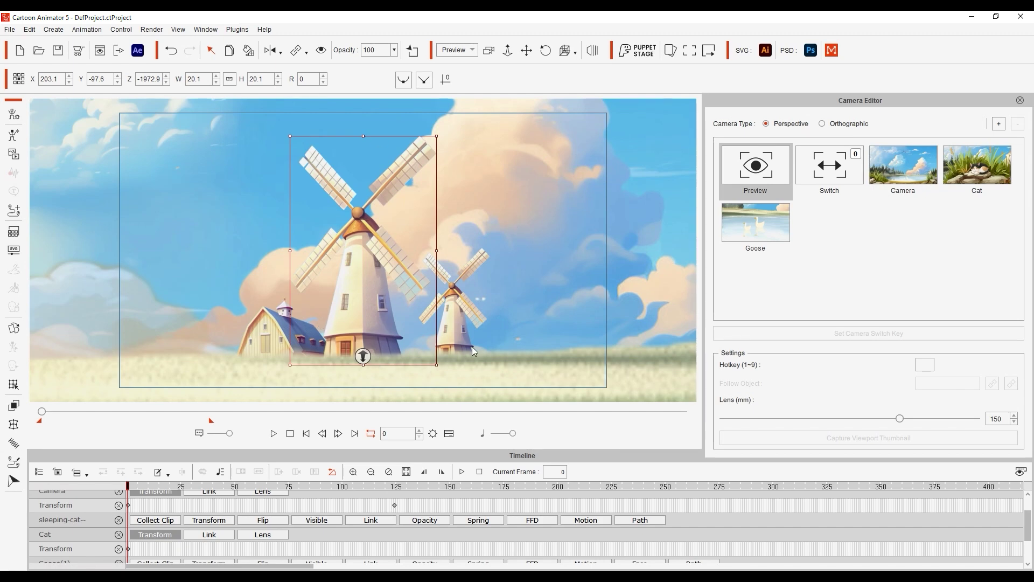
{"action": "left_click", "coordinate": [998, 124]}
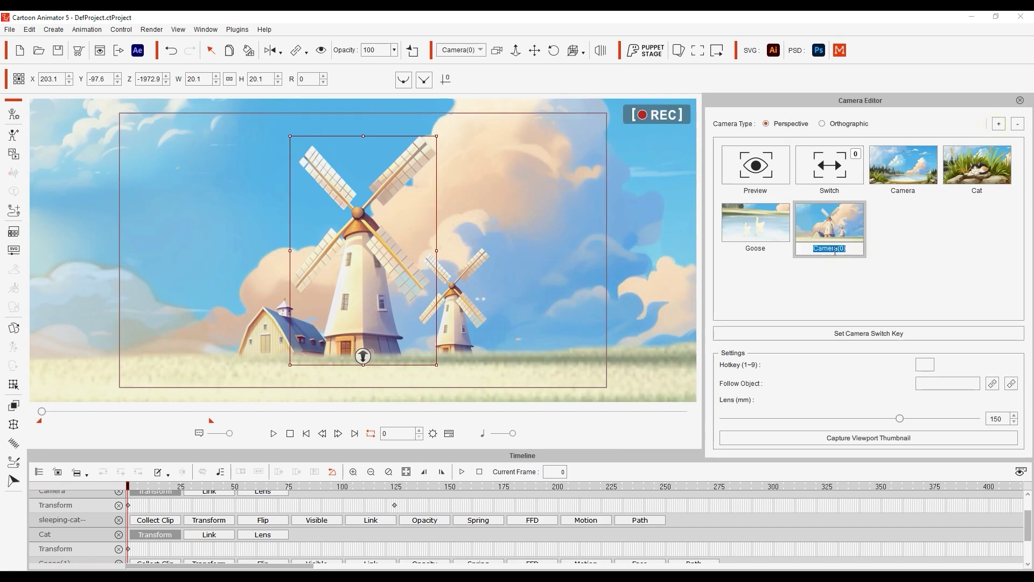
{"action": "type", "text": "Town"}
{"action": "key", "text": "Return"}
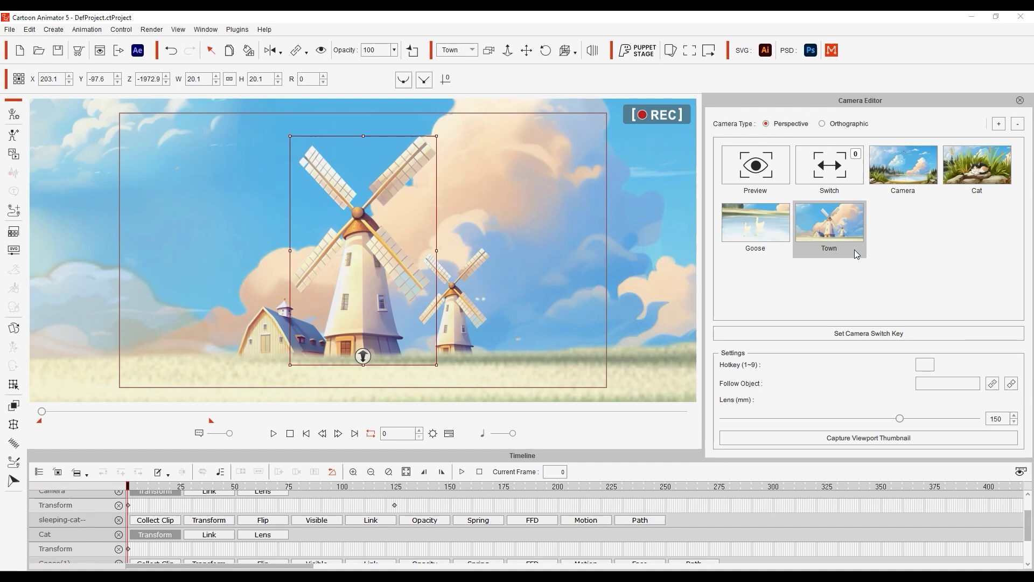
{"action": "left_click", "coordinate": [757, 185]}
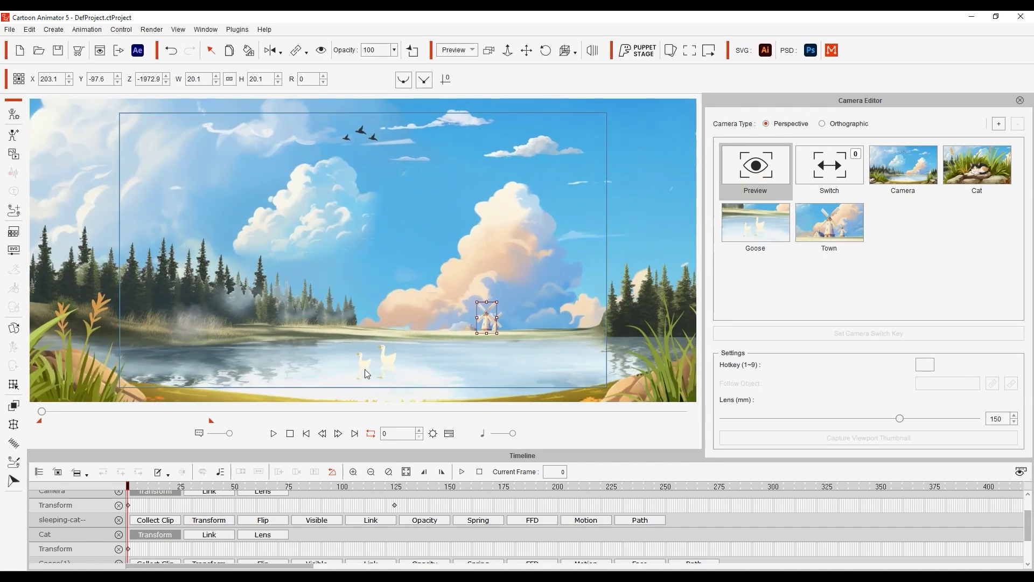
{"action": "double_click", "coordinate": [362, 132]}
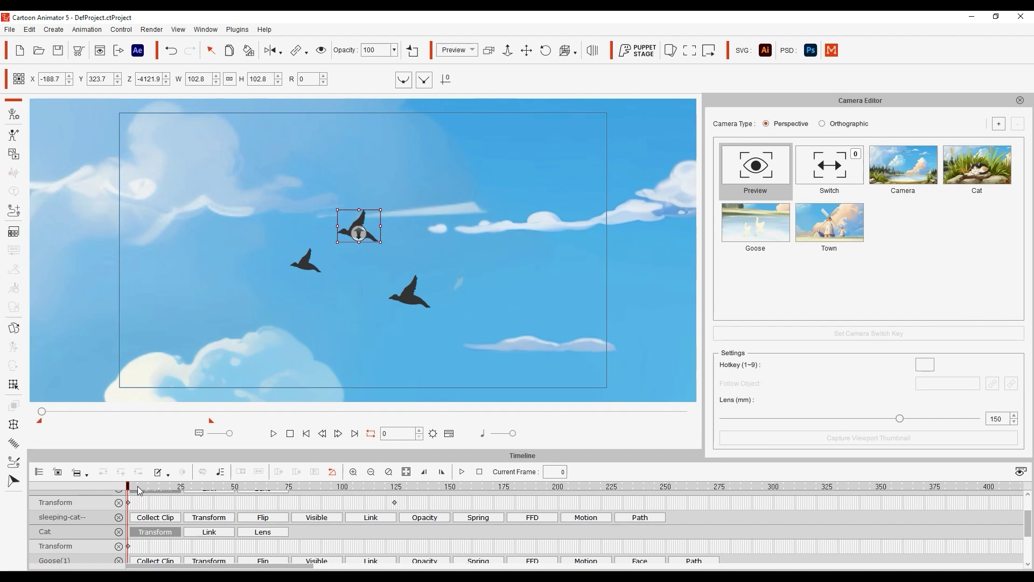
{"action": "left_click", "coordinate": [998, 123]}
{"action": "double_click", "coordinate": [891, 250]}
Step: Name the bird camera, then give Cat, Goose, Town, BirdFly and Scene2 hotkeys 2 through 6
{"action": "type", "text": "BirdFly"}
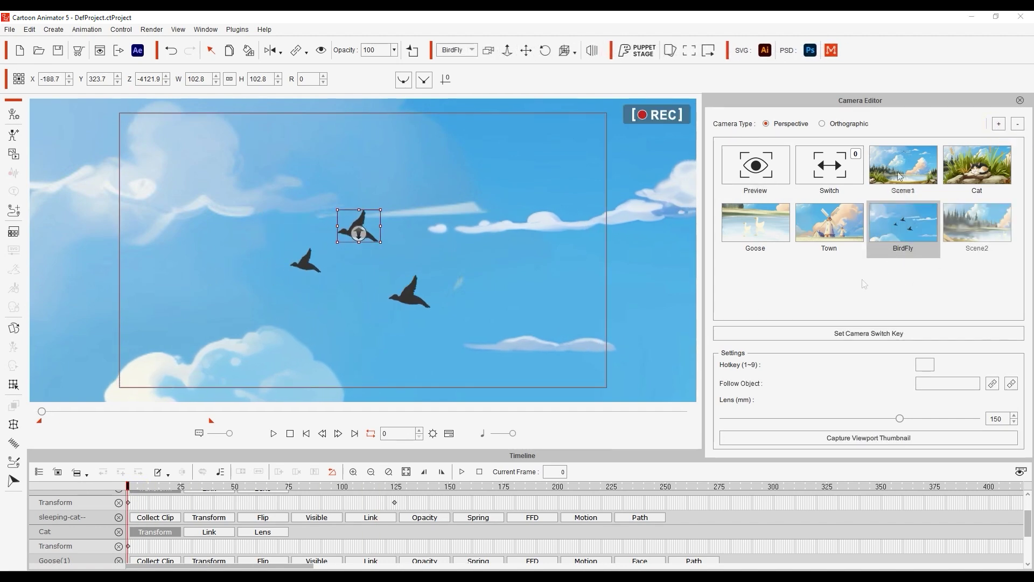
{"action": "left_click", "coordinate": [897, 176]}
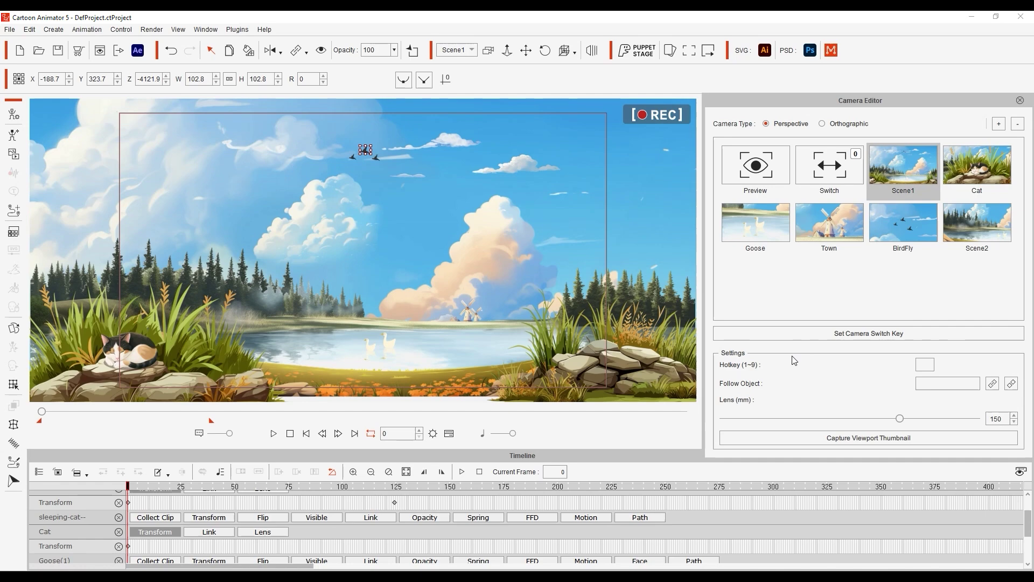
{"action": "left_click", "coordinate": [976, 161]}
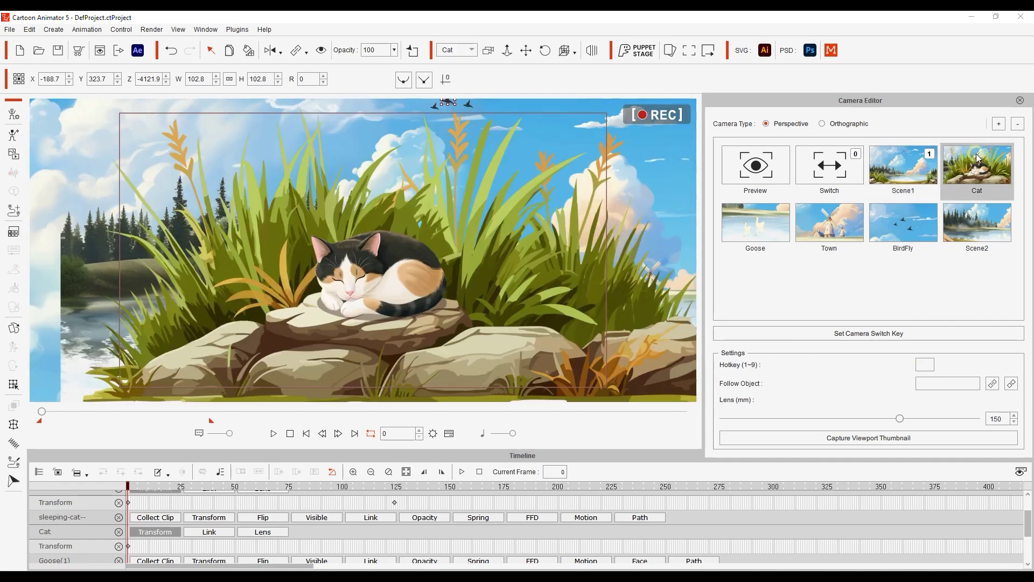
{"action": "type", "text": "2"}
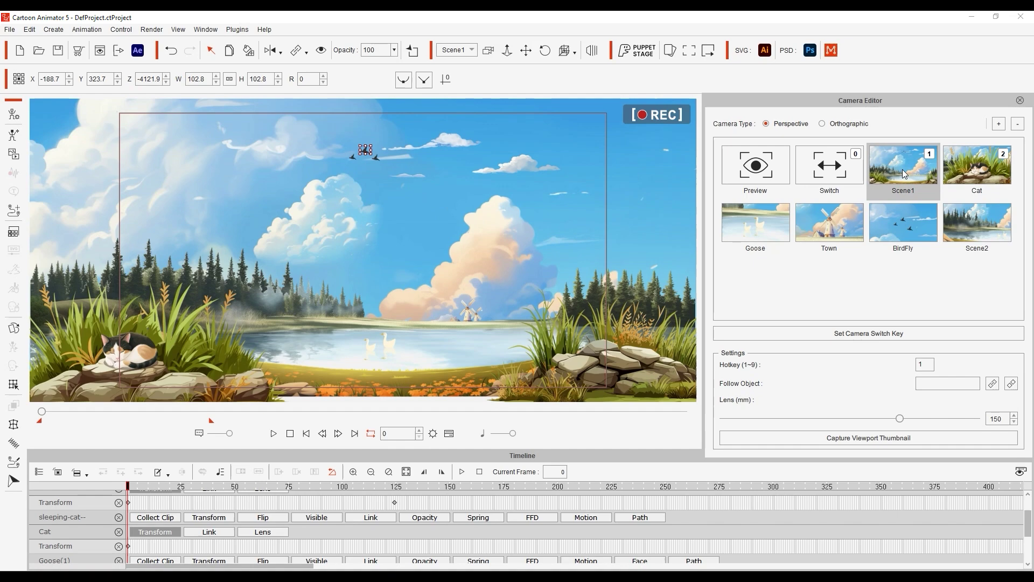
{"action": "left_click", "coordinate": [767, 231]}
{"action": "type", "text": "3"}
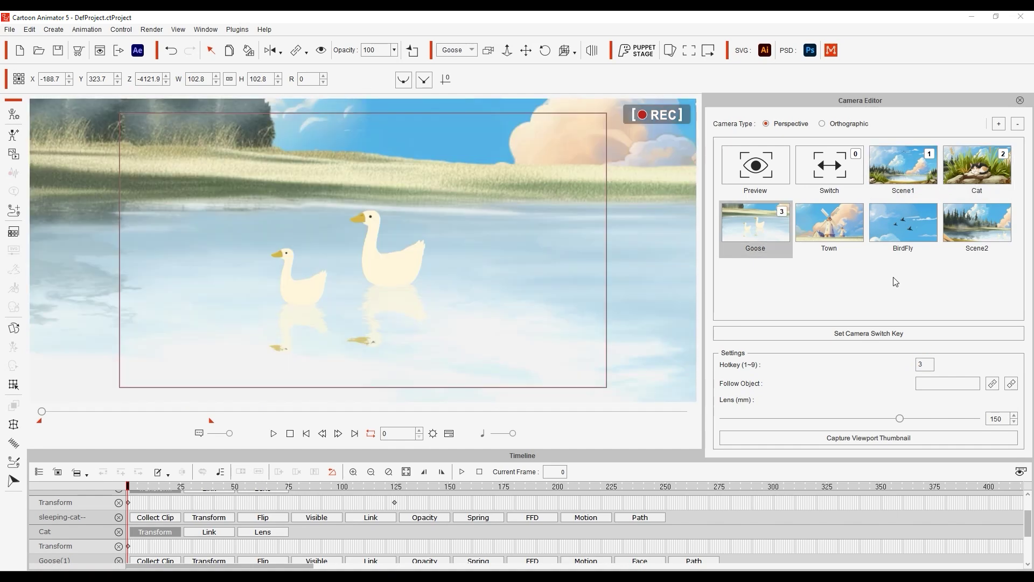
{"action": "left_click", "coordinate": [850, 233]}
{"action": "type", "text": "4"}
{"action": "left_click", "coordinate": [905, 231]}
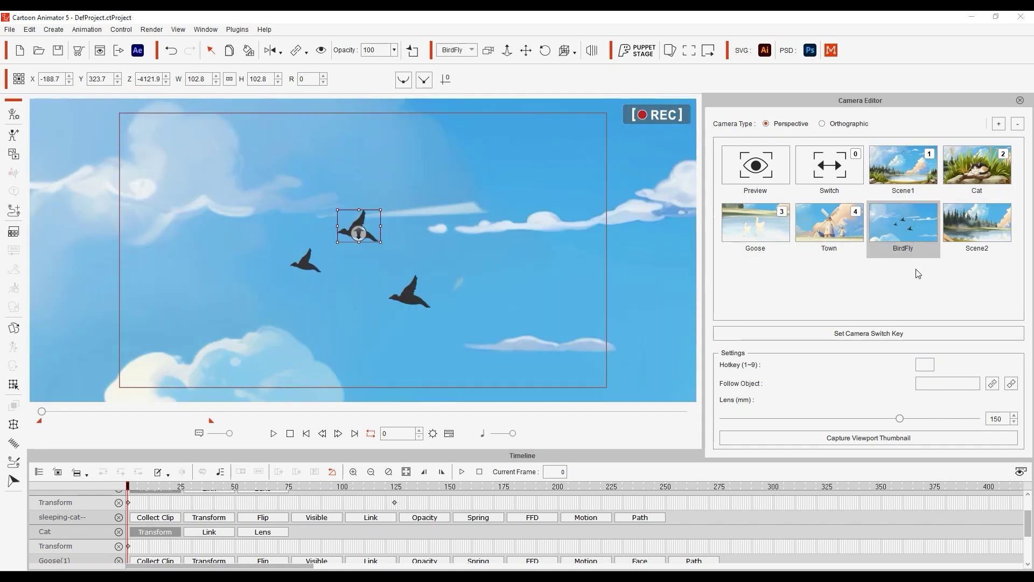
{"action": "type", "text": "5"}
{"action": "left_click", "coordinate": [980, 218]}
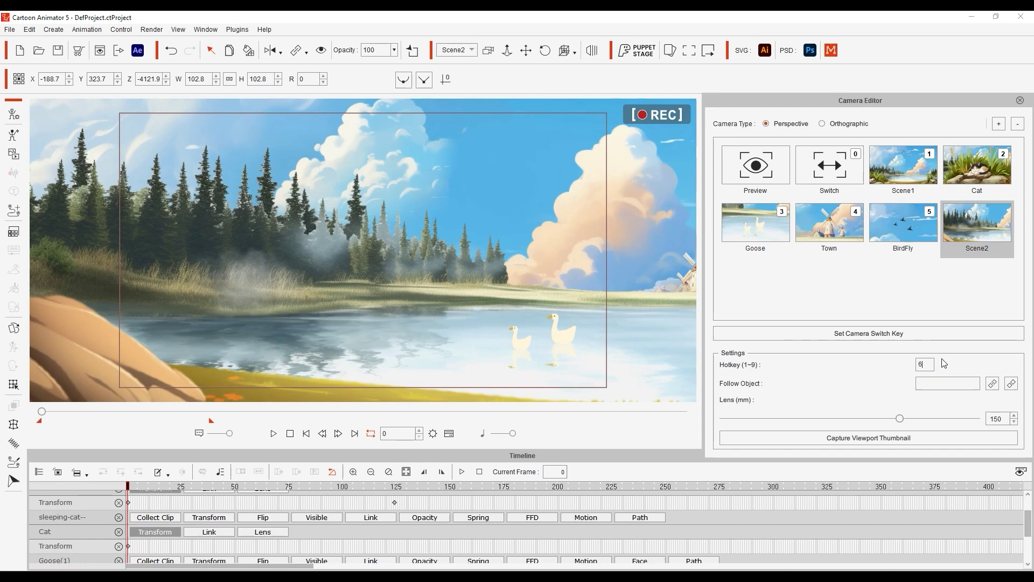
{"action": "type", "text": "634"}
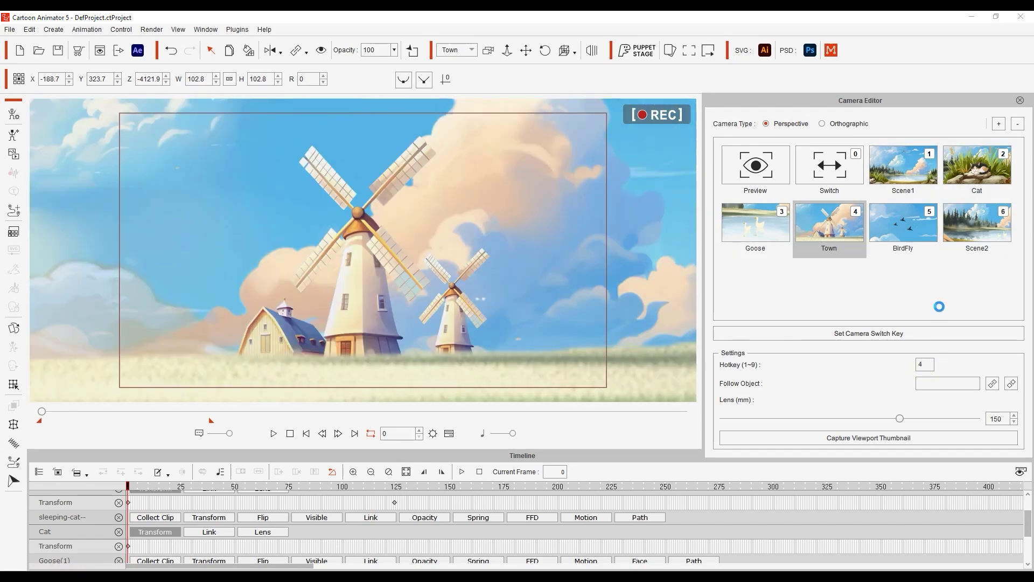
{"action": "type", "text": "56"}
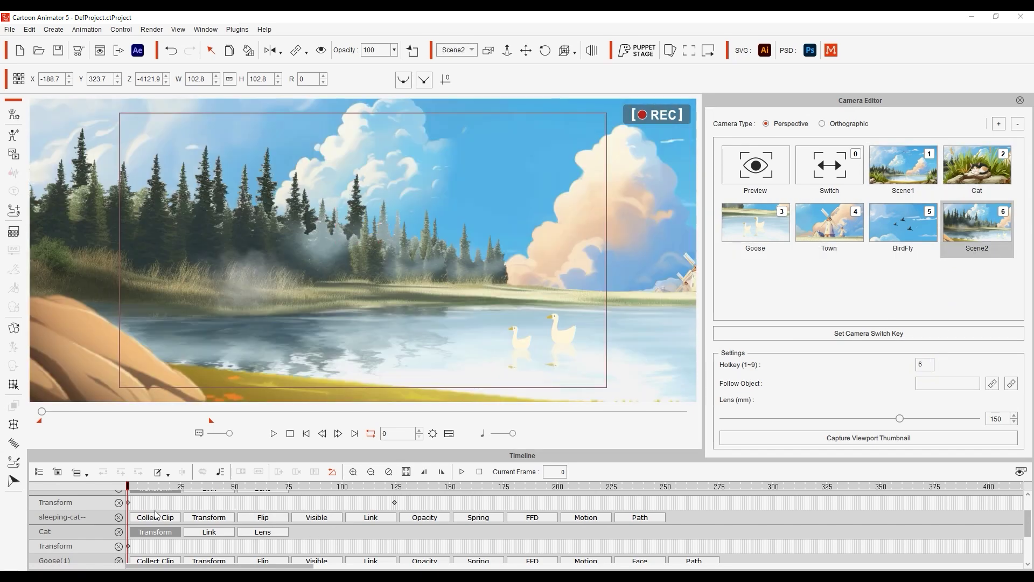
Step: Show the Switcher track, move to about frame 100, and key a cut to the Goose camera
{"action": "scroll", "coordinate": [157, 514], "scroll_direction": "up", "scroll_amount": 2}
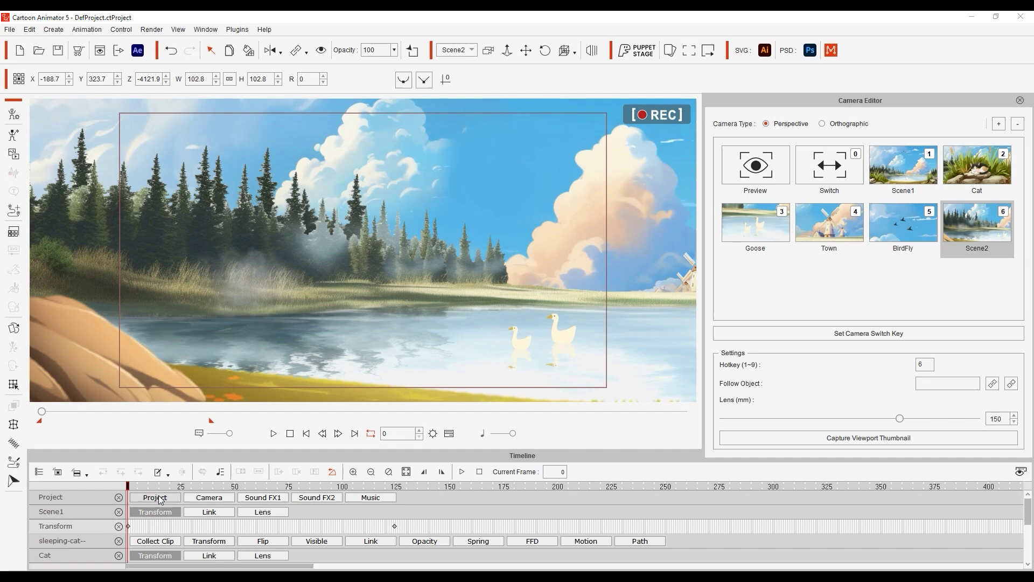
{"action": "left_click", "coordinate": [209, 497]}
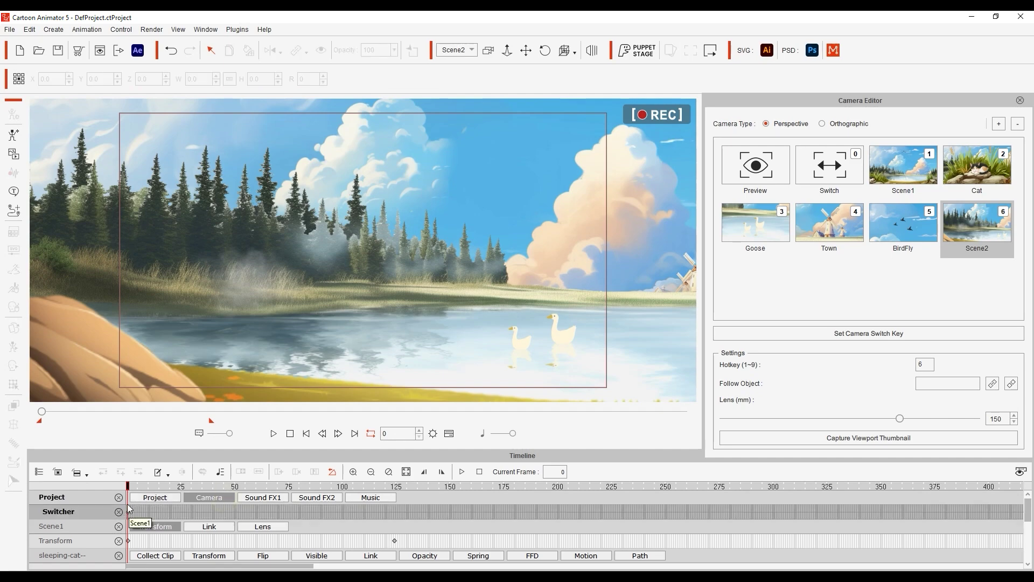
{"action": "left_click", "coordinate": [130, 515]}
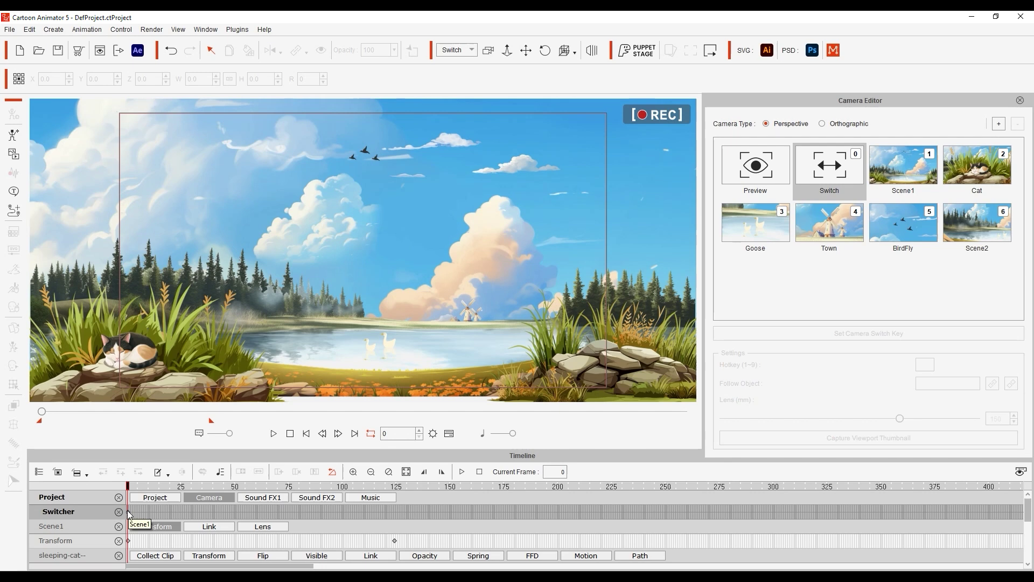
{"action": "left_click_drag", "start_coordinate": [131, 491], "coordinate": [344, 511]}
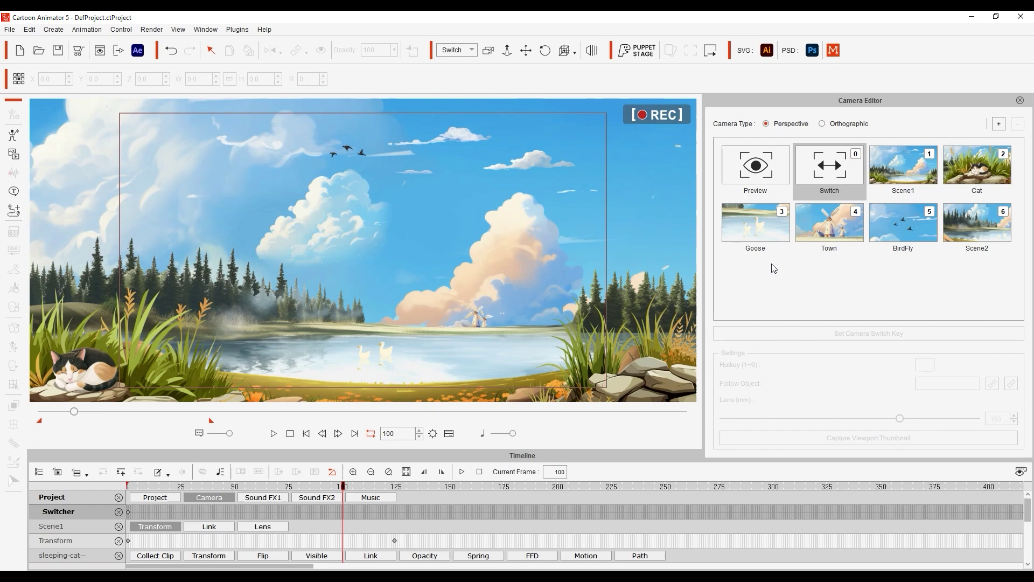
{"action": "key", "text": "2"}
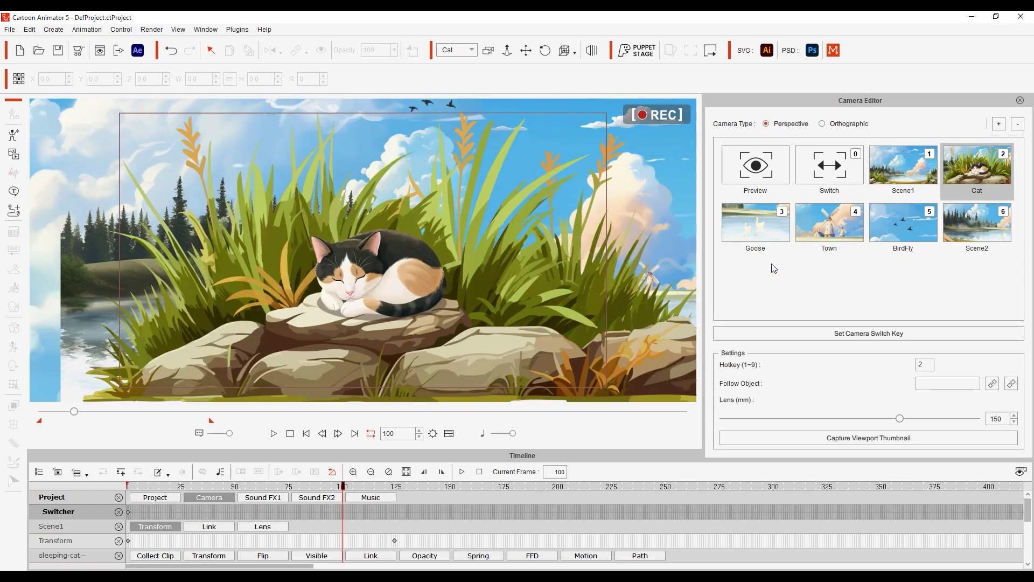
{"action": "key", "text": "3"}
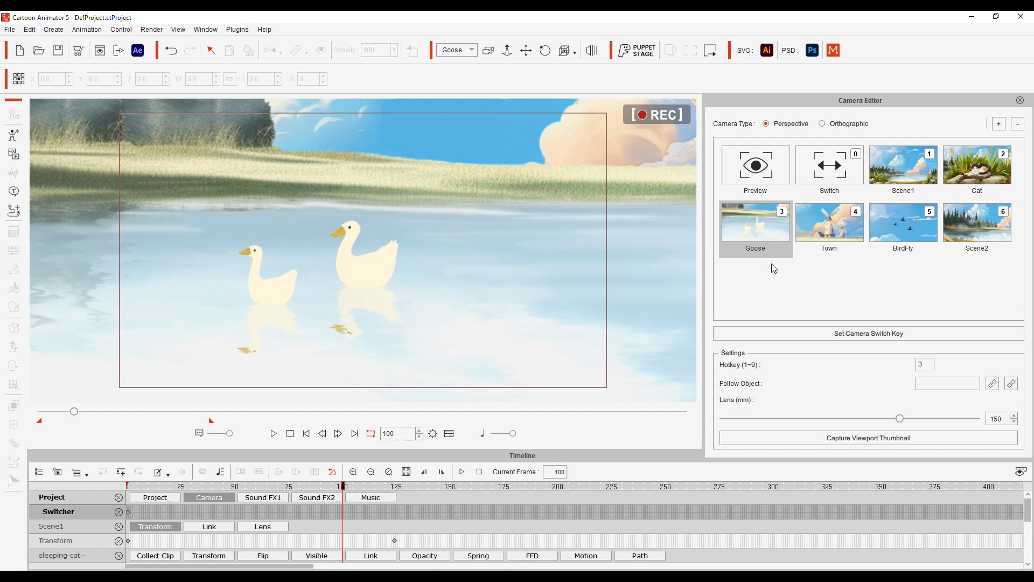
{"action": "left_click", "coordinate": [906, 180]}
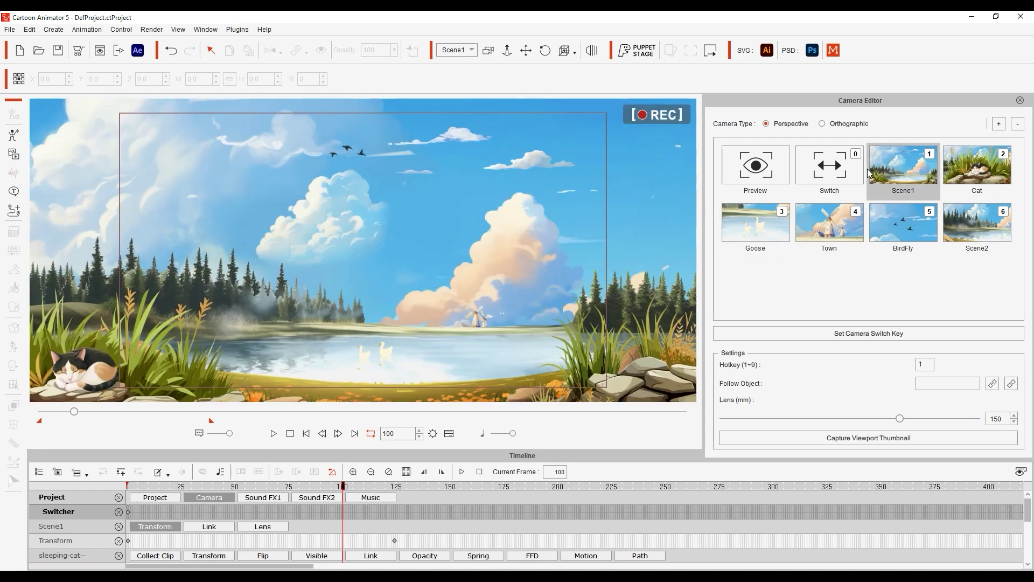
{"action": "left_click", "coordinate": [774, 239]}
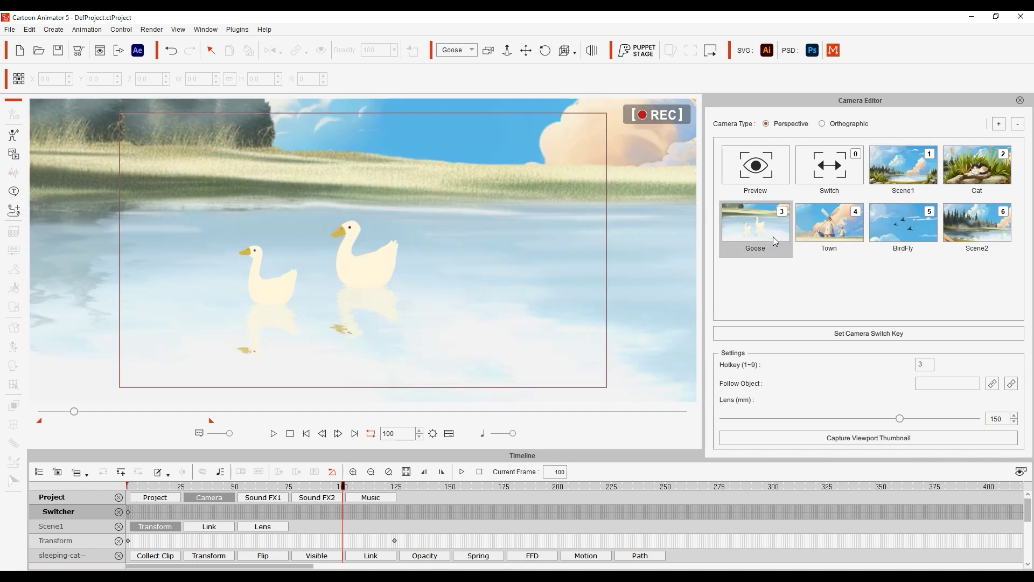
{"action": "left_click", "coordinate": [804, 333]}
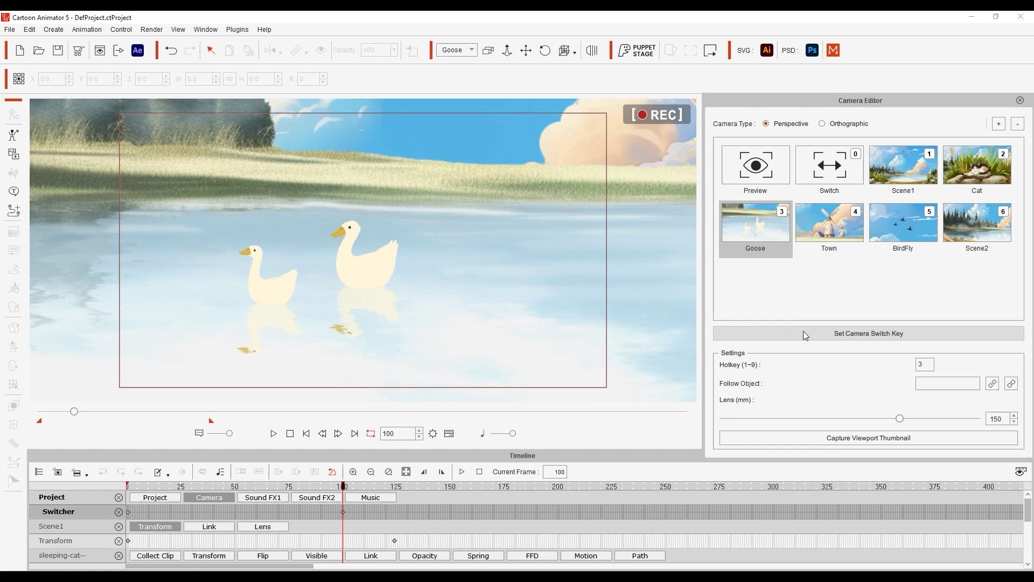
Step: Key a Switcher cut to the BirdFly camera at frame 219
{"action": "key", "text": "0"}
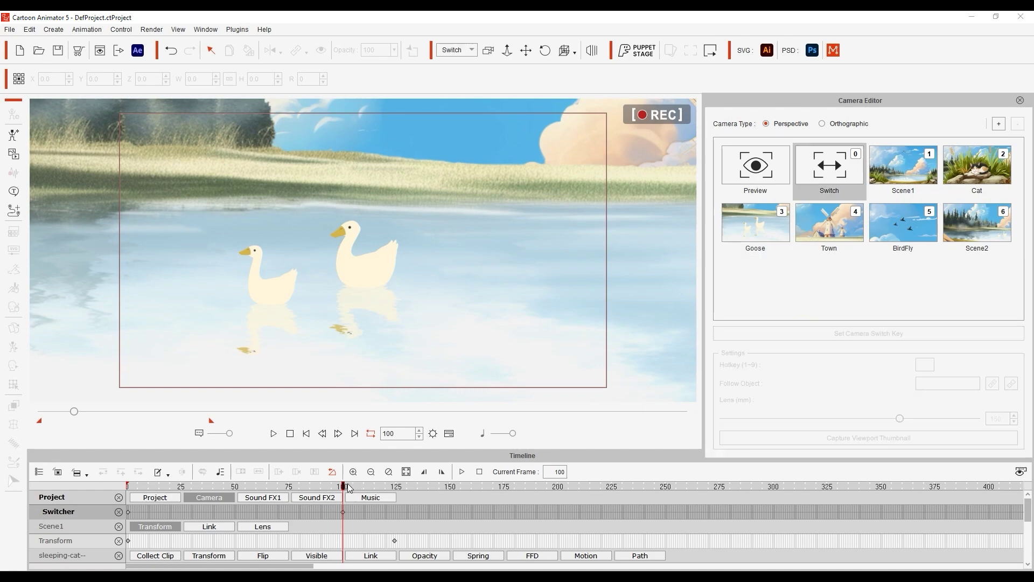
{"action": "left_click", "coordinate": [341, 487]}
{"action": "left_click_drag", "start_coordinate": [345, 495], "coordinate": [601, 489]}
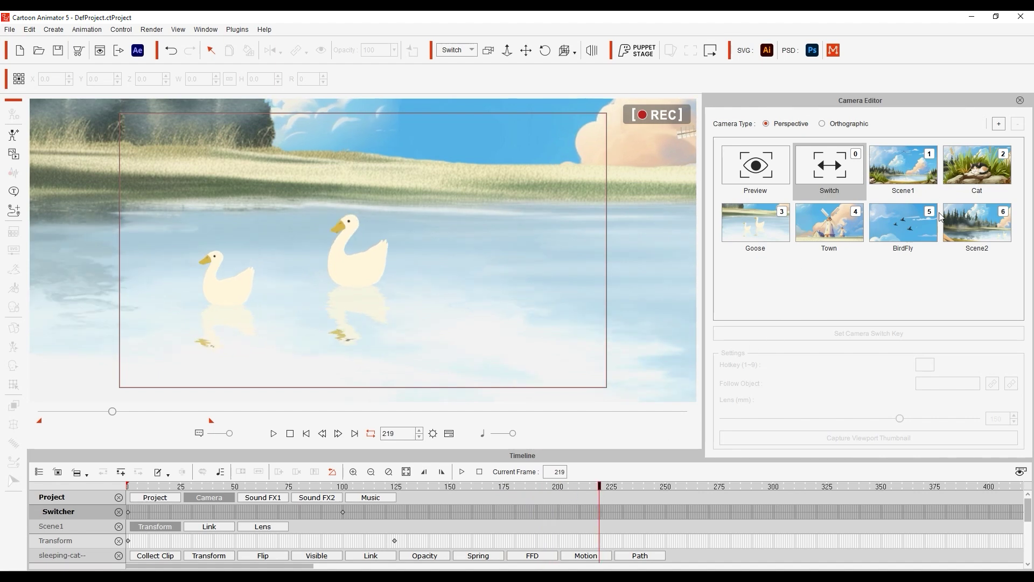
{"action": "key", "text": "5"}
{"action": "left_click", "coordinate": [783, 337]}
Step: At frame 293, try the Town and BirdFly cameras, then key a cut to Cat
{"action": "left_click_drag", "start_coordinate": [582, 496], "coordinate": [754, 496]}
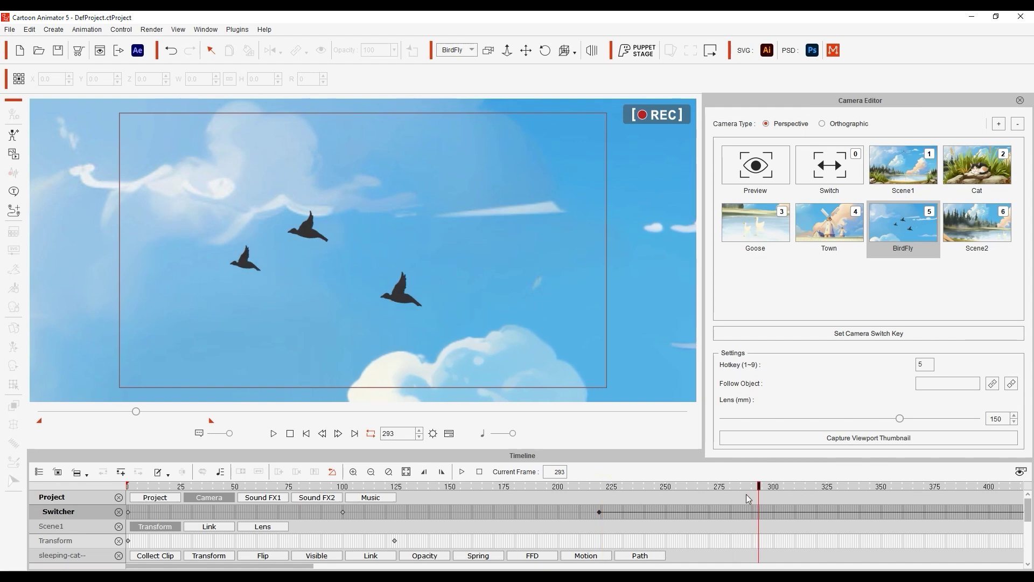
{"action": "key", "text": "4"}
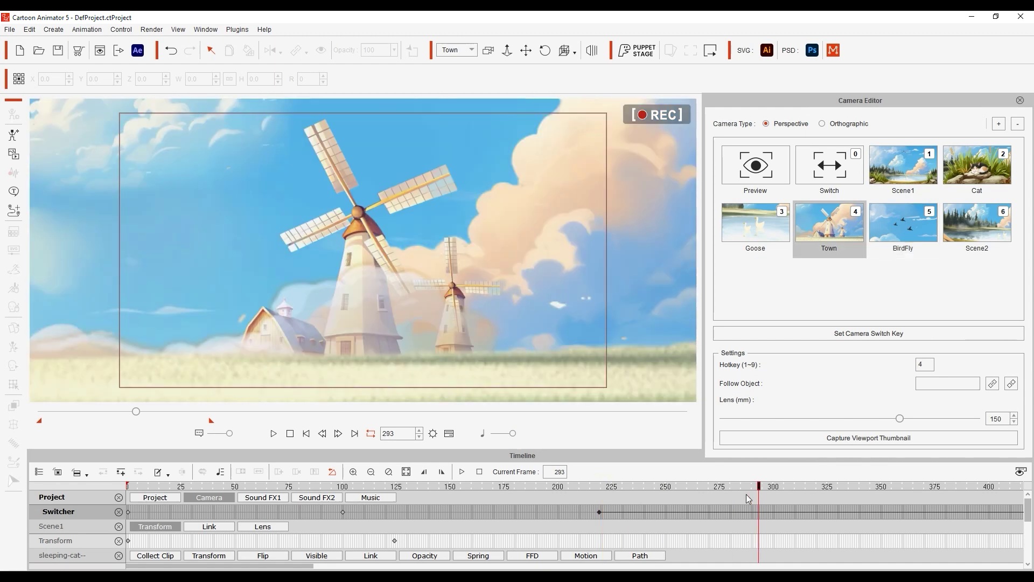
{"action": "key", "text": "5"}
{"action": "key", "text": "2"}
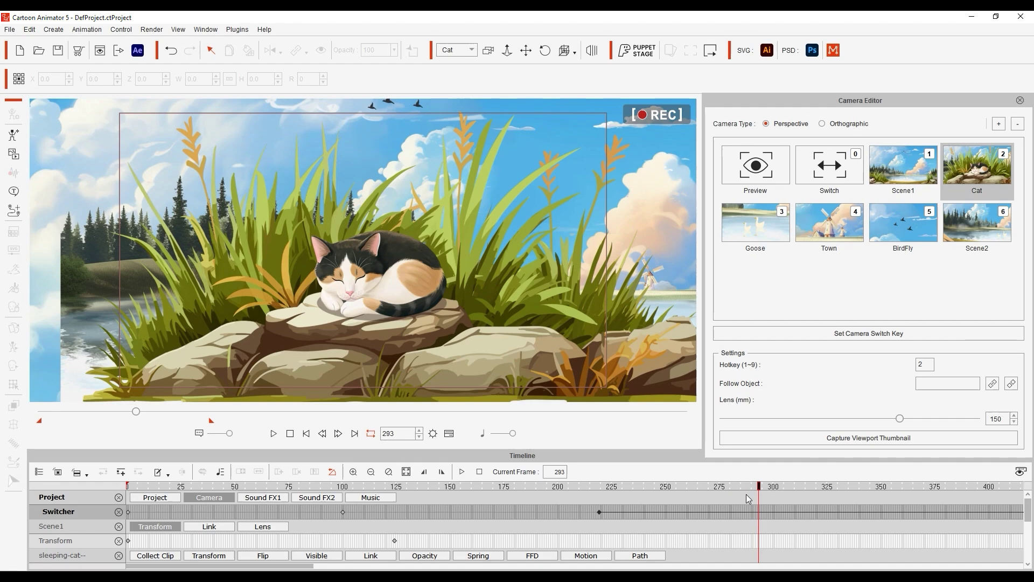
{"action": "key", "text": "4"}
{"action": "key", "text": "2"}
{"action": "left_click", "coordinate": [803, 332]}
Step: Key a cut to the Town camera at frame 376 and play back the windmill shot
{"action": "left_click_drag", "start_coordinate": [758, 487], "coordinate": [937, 488]}
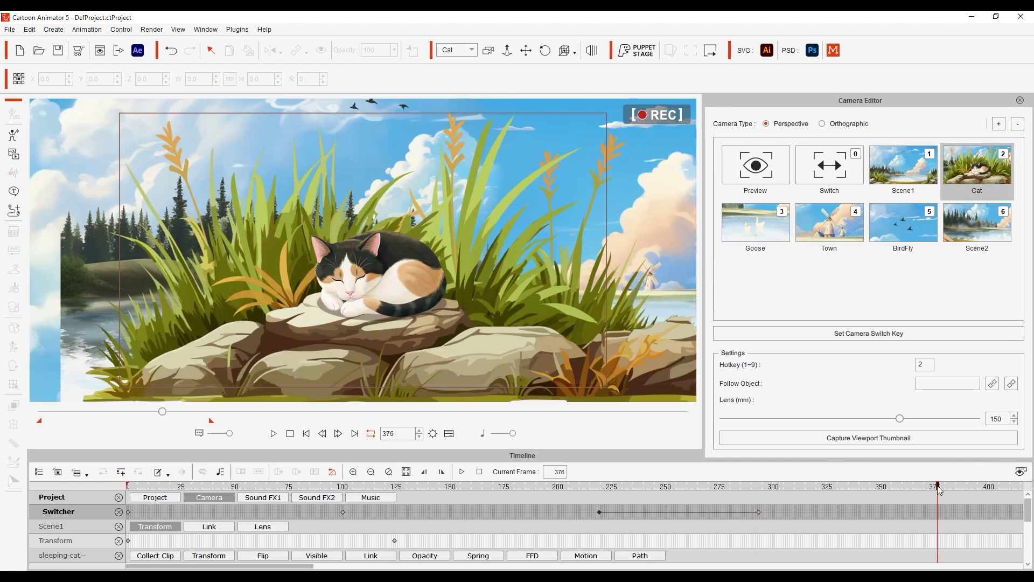
{"action": "key", "text": "4"}
{"action": "left_click", "coordinate": [810, 331]}
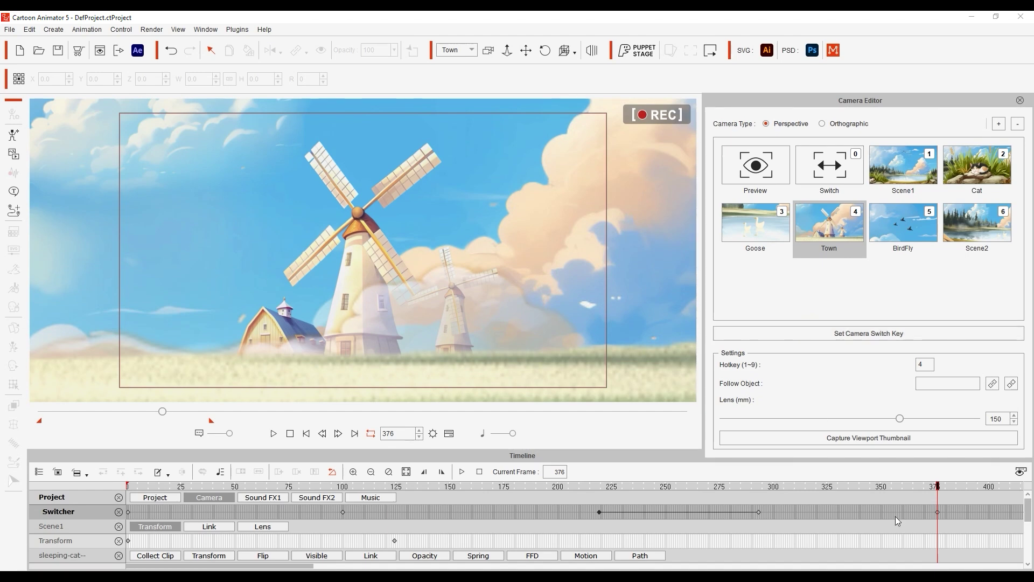
{"action": "key", "text": "space"}
{"action": "key", "text": "space"}
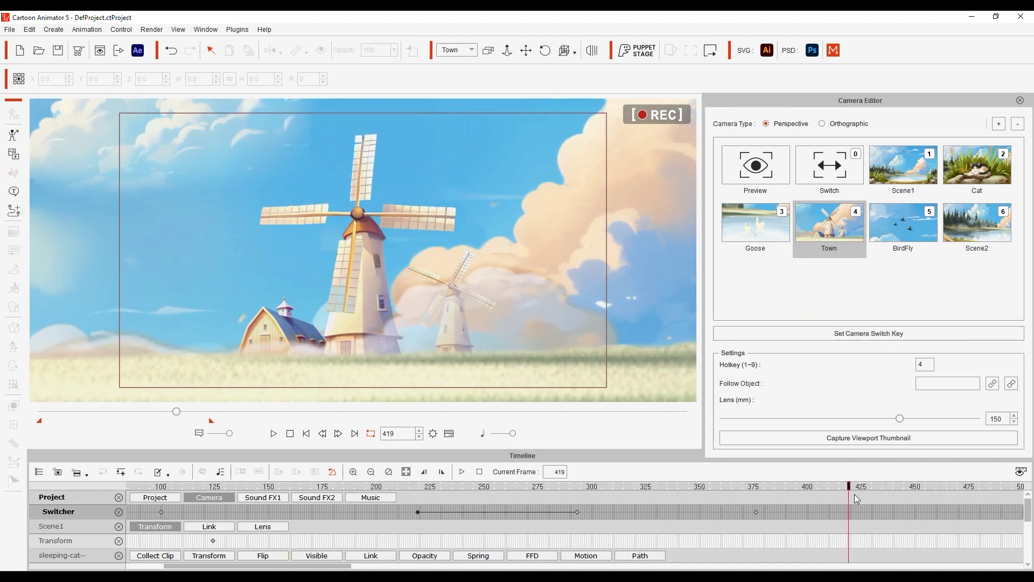
Step: Key a Switcher cut back to the Scene1 camera at frame 429 and play the sequence
{"action": "left_click", "coordinate": [972, 222]}
{"action": "key", "text": "1"}
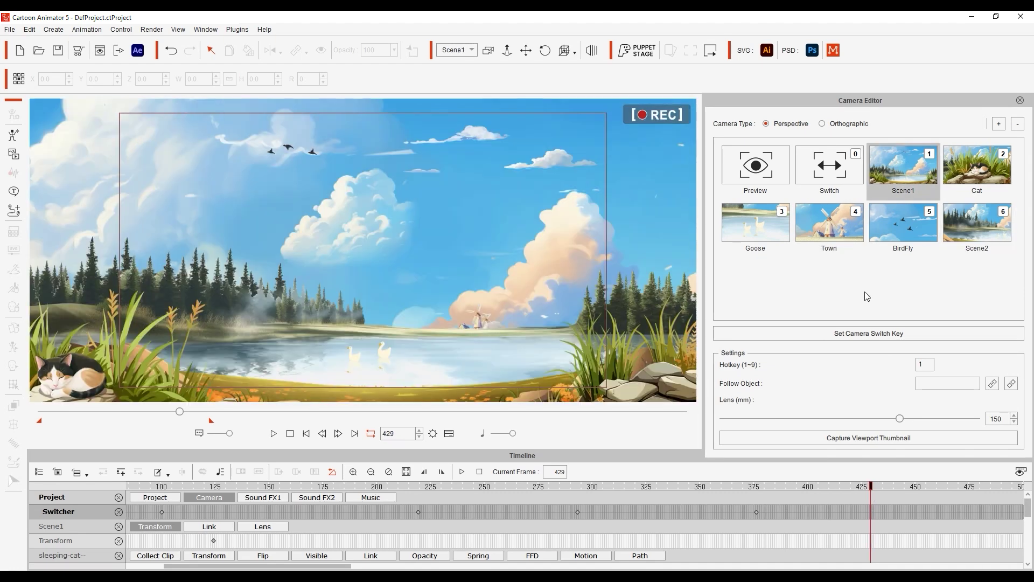
{"action": "key", "text": "6"}
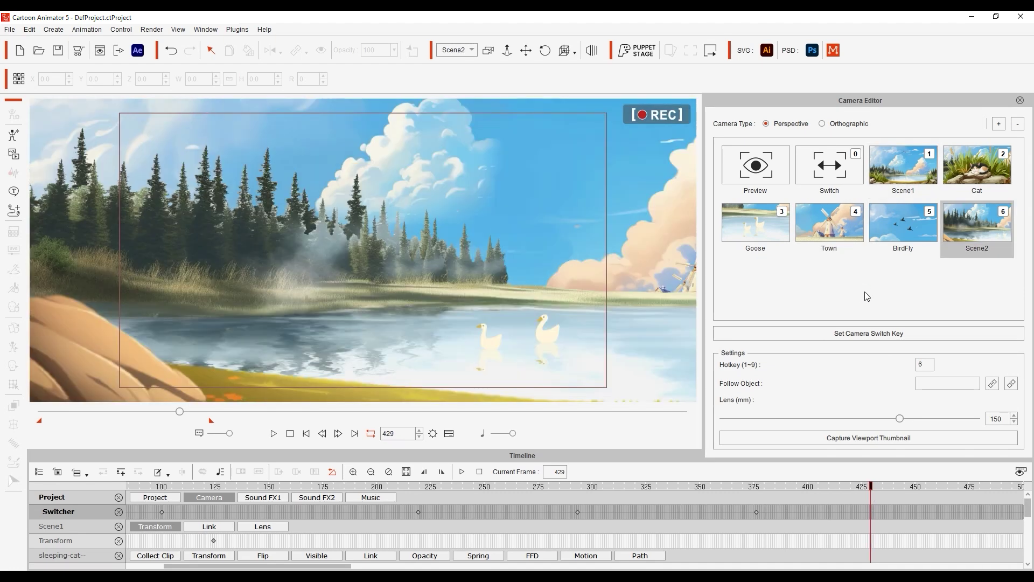
{"action": "key", "text": "1"}
{"action": "left_click", "coordinate": [867, 333]}
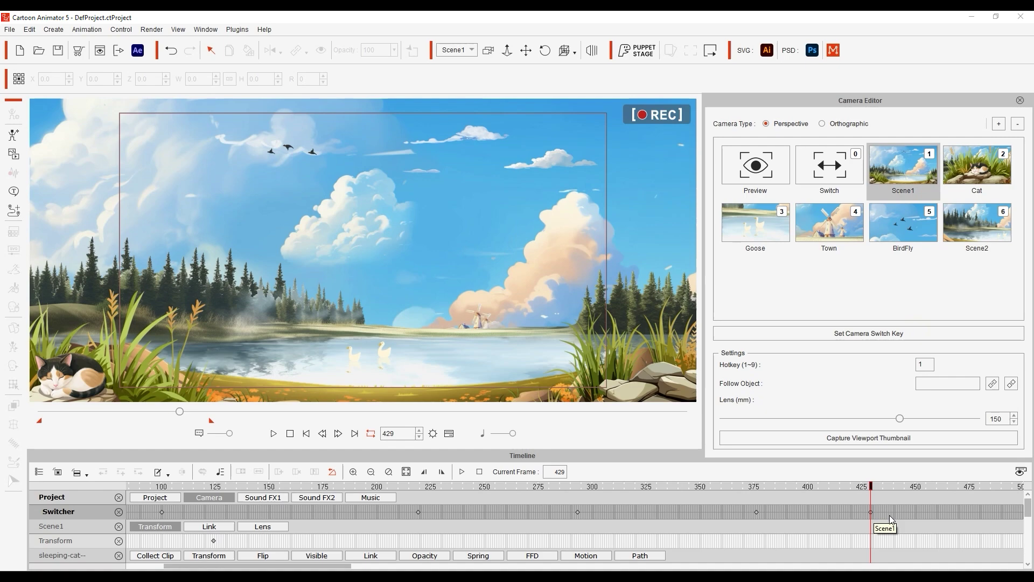
{"action": "key", "text": "space"}
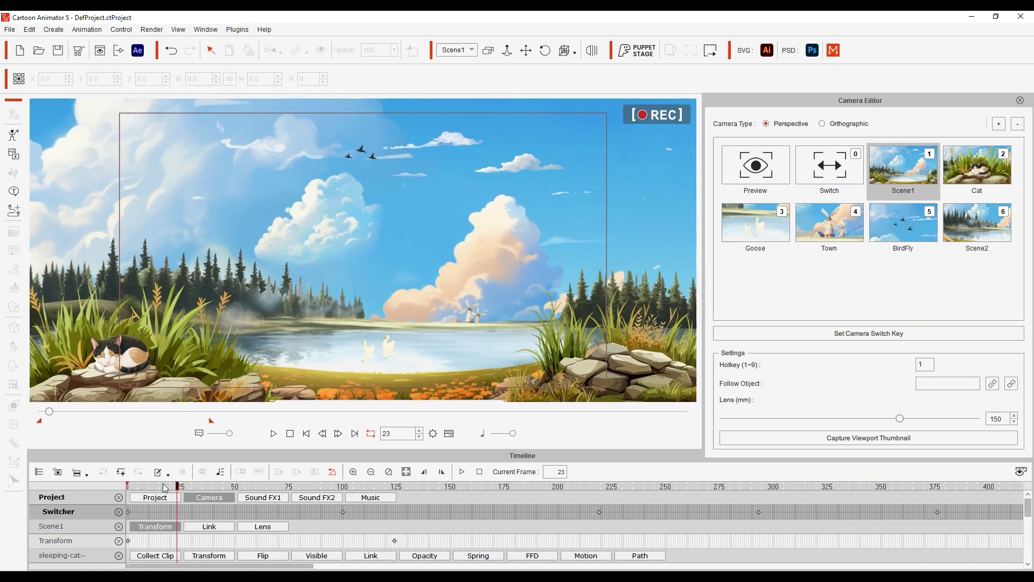
Step: Change the frame-0 Switcher key to the Scene2 camera and replay the cuts
{"action": "left_click_drag", "start_coordinate": [165, 487], "coordinate": [129, 492]}
{"action": "right_click", "coordinate": [130, 514]}
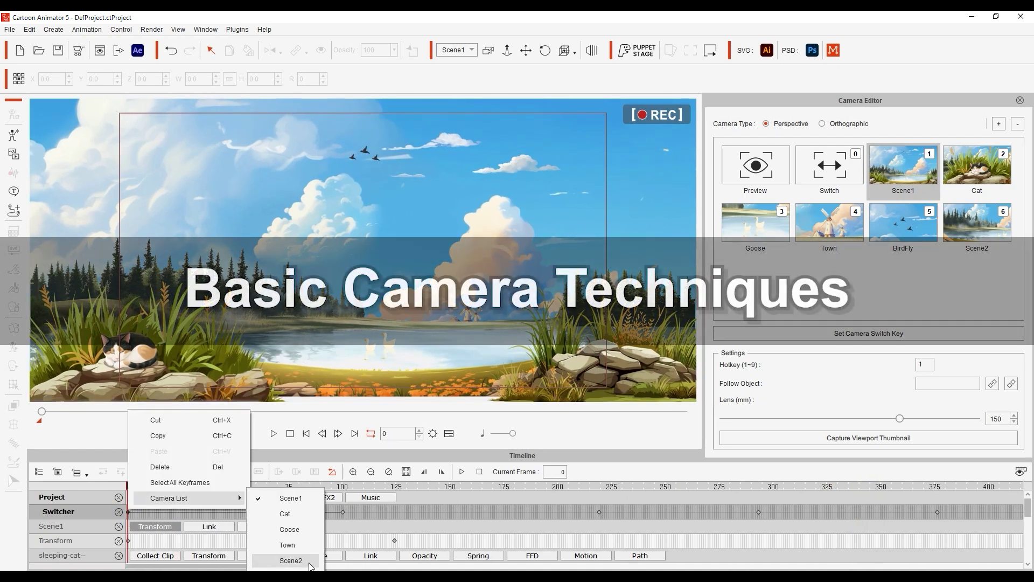
{"action": "left_click", "coordinate": [289, 558]}
{"action": "key", "text": "space"}
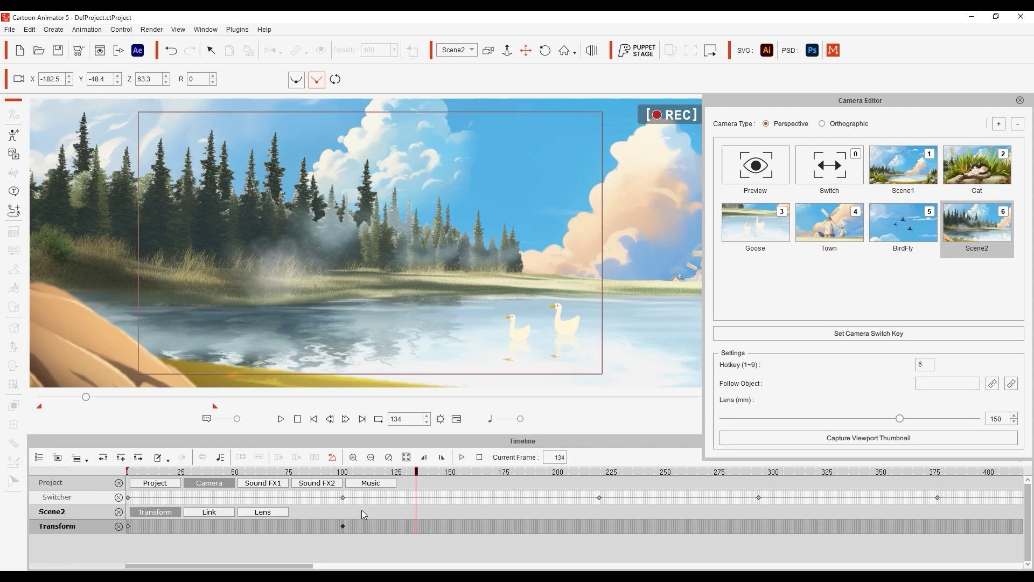
Step: At frame 219, make BirdFly active and show its Transform track instead of Scene2's
{"action": "left_click", "coordinate": [845, 176]}
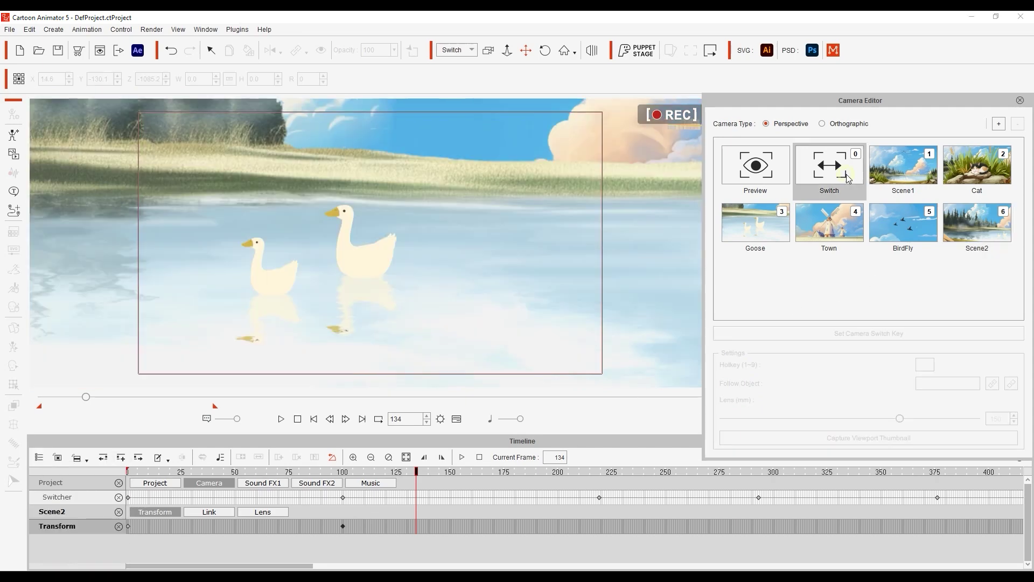
{"action": "left_click_drag", "start_coordinate": [304, 475], "coordinate": [599, 519]}
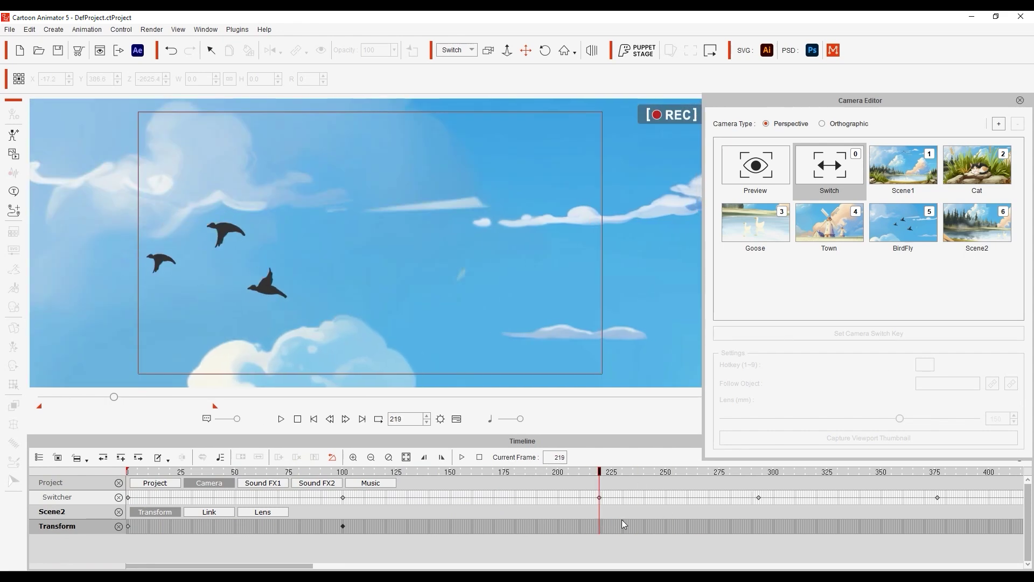
{"action": "key", "text": "5"}
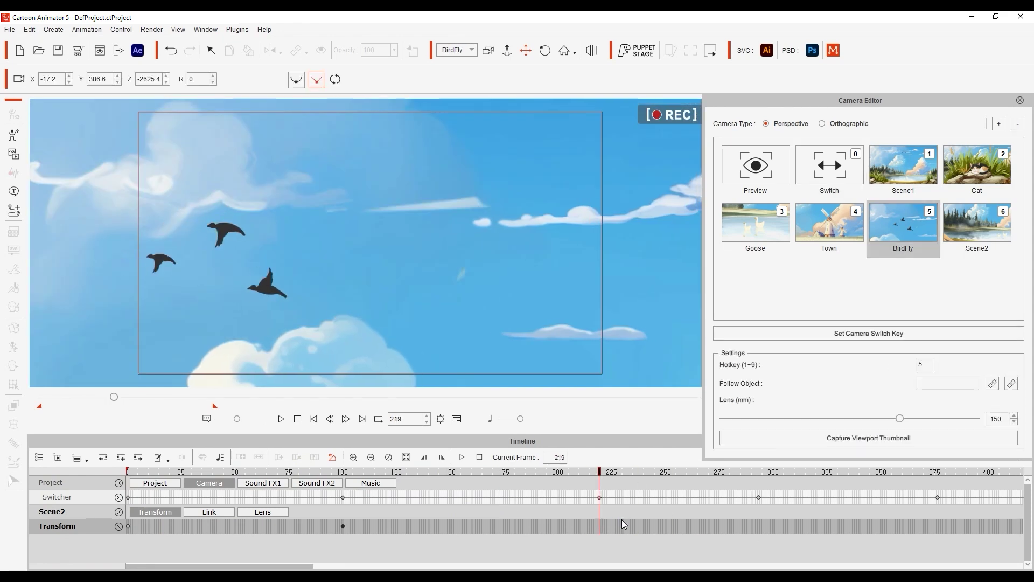
{"action": "left_click", "coordinate": [39, 457]}
{"action": "left_click", "coordinate": [46, 500]}
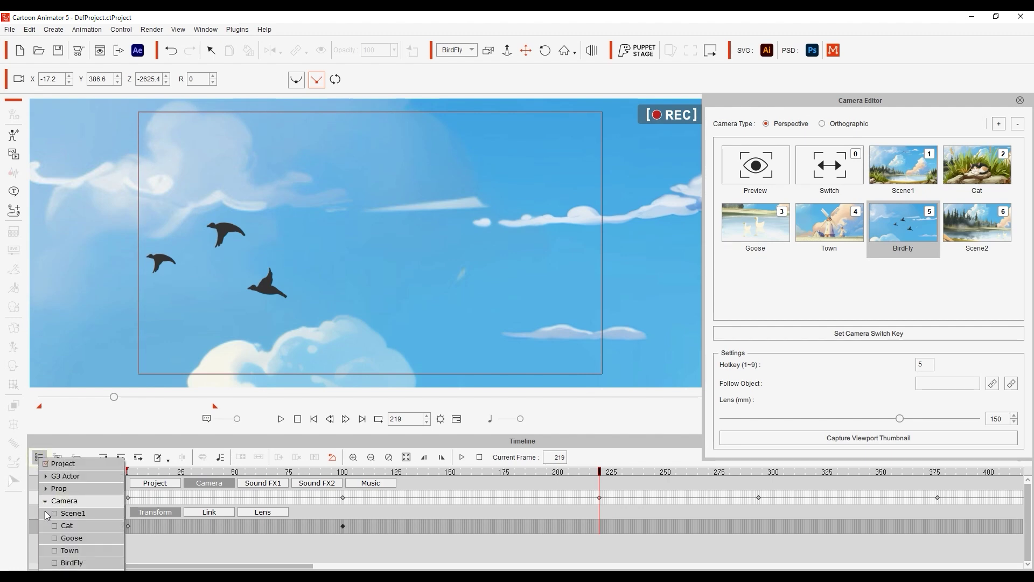
{"action": "left_click", "coordinate": [55, 562]}
{"action": "left_click", "coordinate": [153, 557]}
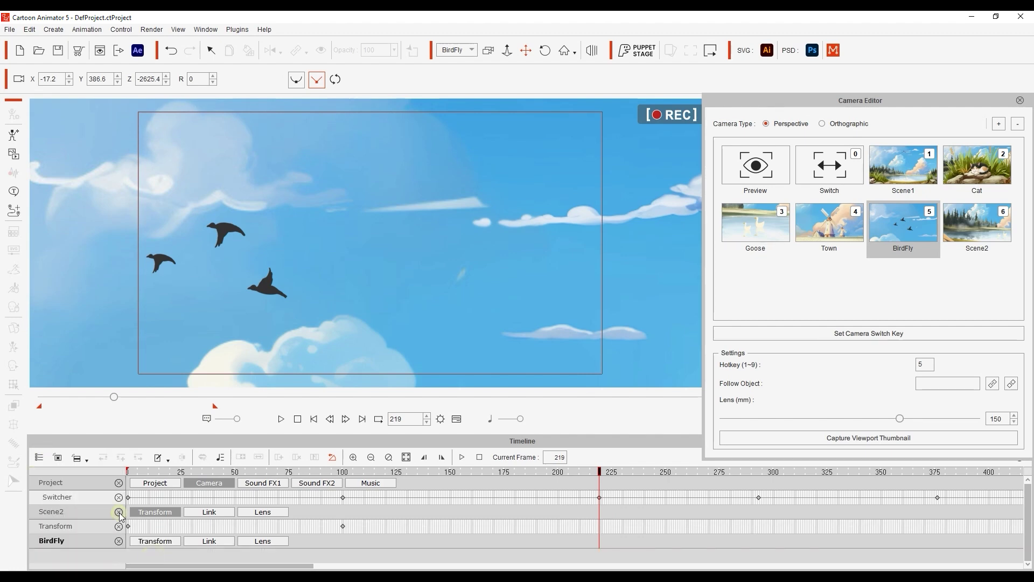
{"action": "left_click", "coordinate": [118, 512]}
{"action": "left_click", "coordinate": [154, 513]}
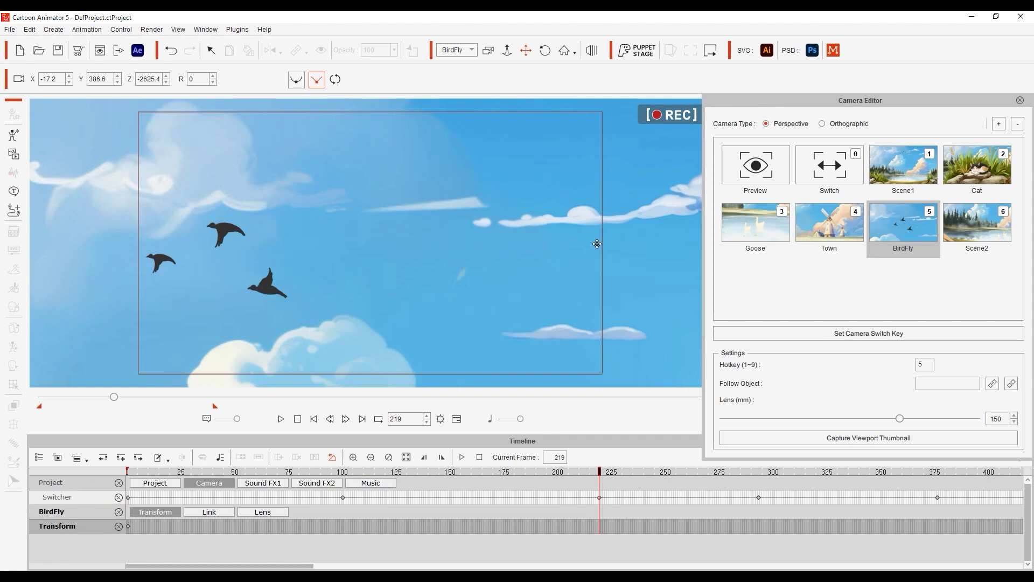
Step: Key the BirdFly pan by framing the birds at frame 219 and again at frame 293
{"action": "left_click_drag", "start_coordinate": [206, 318], "coordinate": [342, 325]}
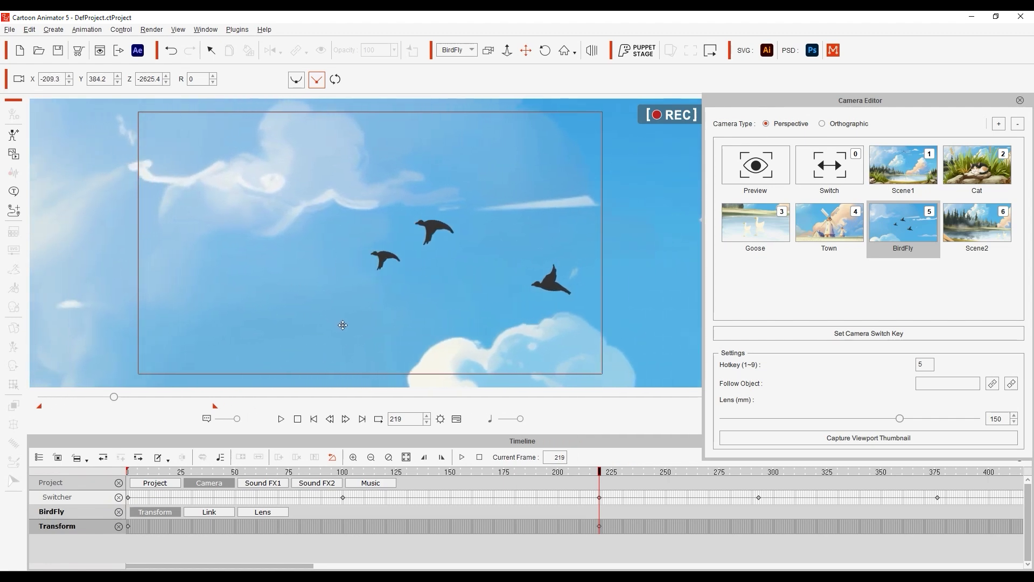
{"action": "left_click_drag", "start_coordinate": [599, 472], "coordinate": [724, 473]}
{"action": "left_click", "coordinate": [759, 495]}
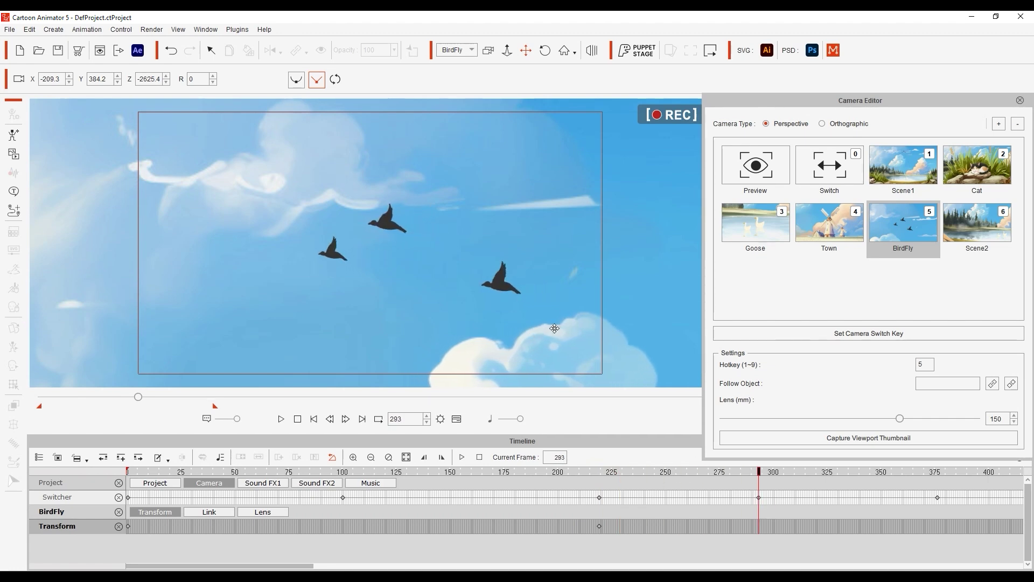
{"action": "left_click_drag", "start_coordinate": [554, 328], "coordinate": [464, 336]}
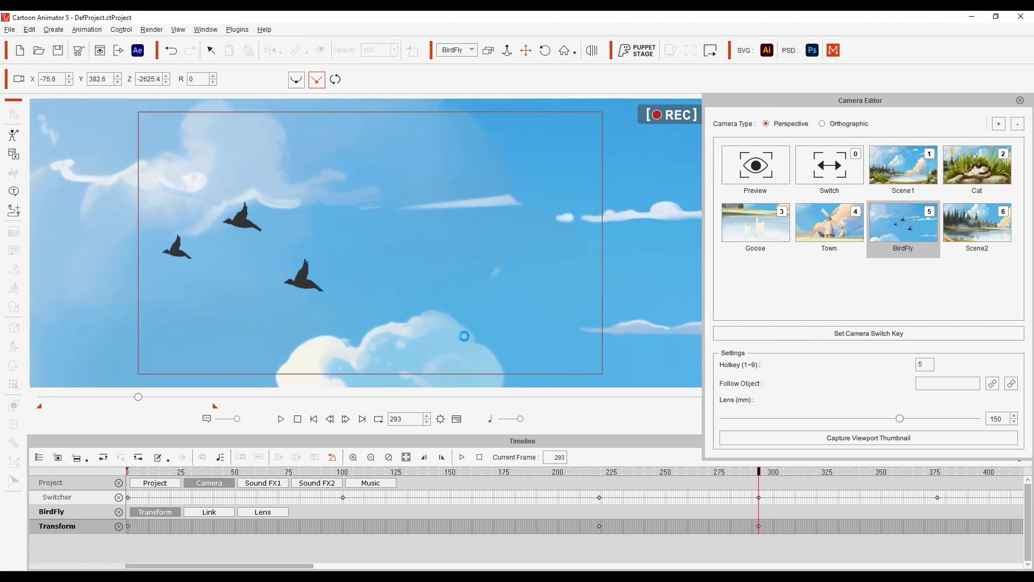
Step: Play back the bird pan and refine its end and start framings
{"action": "left_click", "coordinate": [584, 469]}
{"action": "key", "text": "space"}
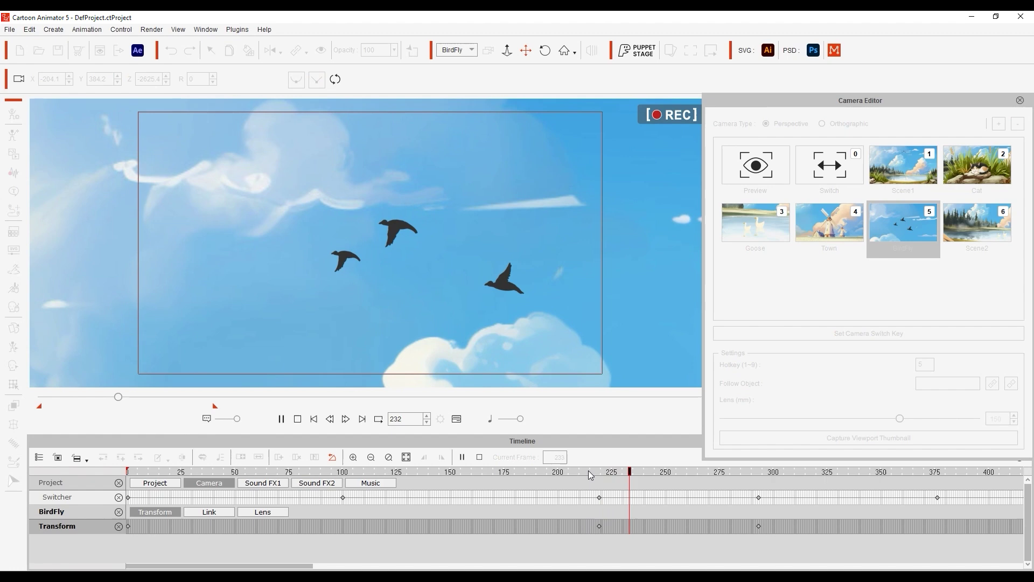
{"action": "left_click", "coordinate": [759, 526]}
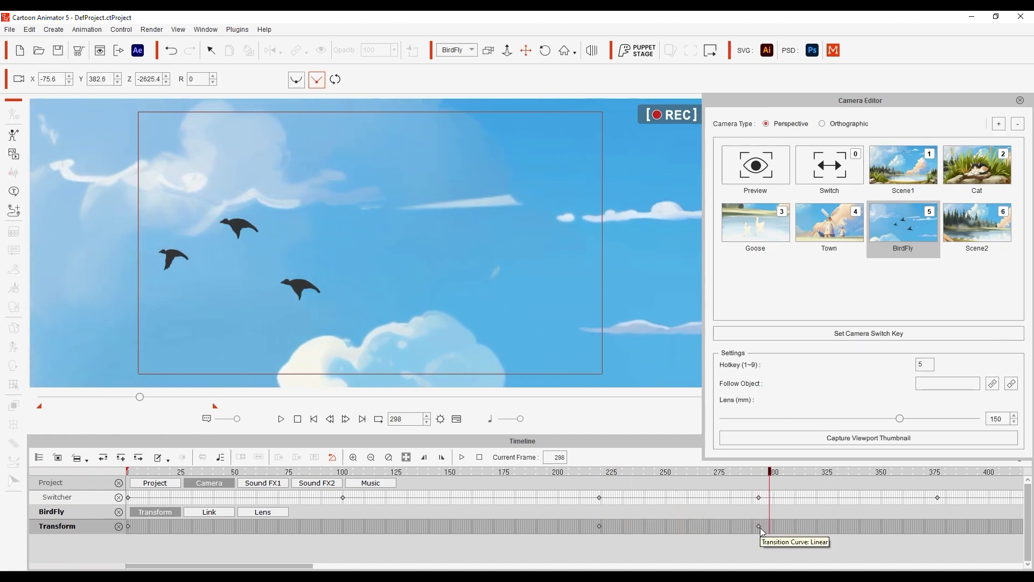
{"action": "left_click_drag", "start_coordinate": [411, 311], "coordinate": [461, 321]}
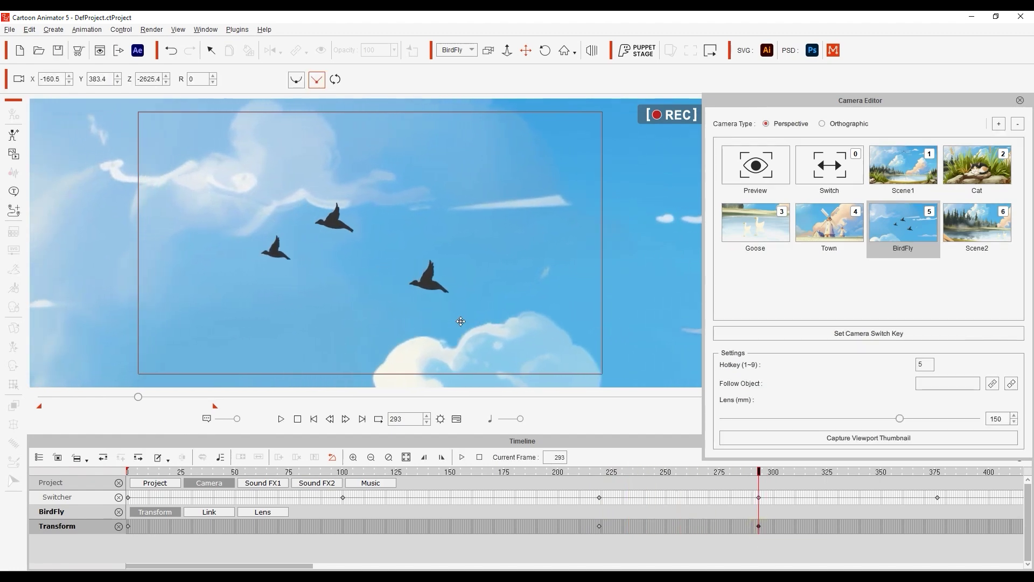
{"action": "left_click", "coordinate": [597, 473]}
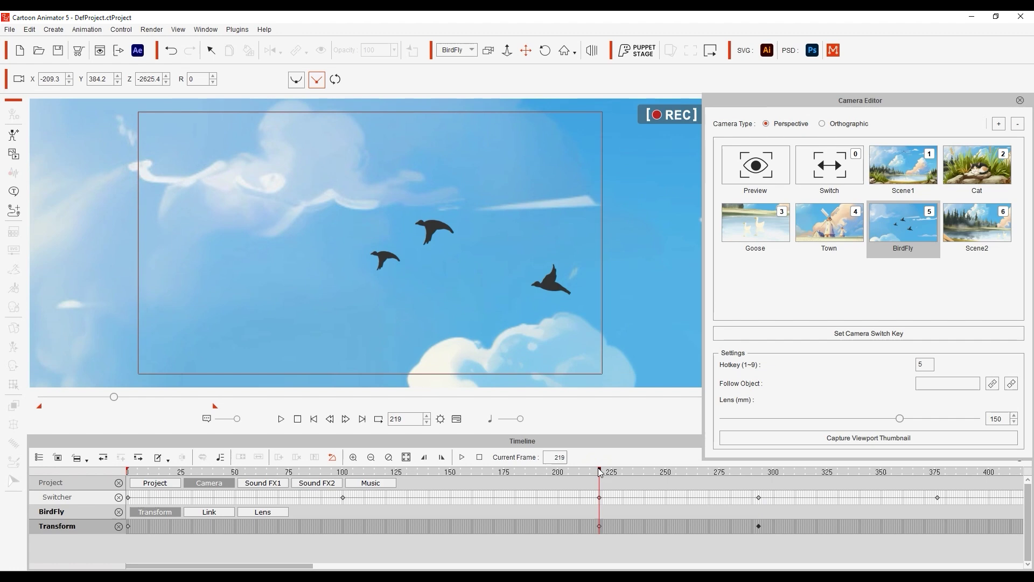
{"action": "left_click_drag", "start_coordinate": [554, 355], "coordinate": [546, 355]}
{"action": "key", "text": "space"}
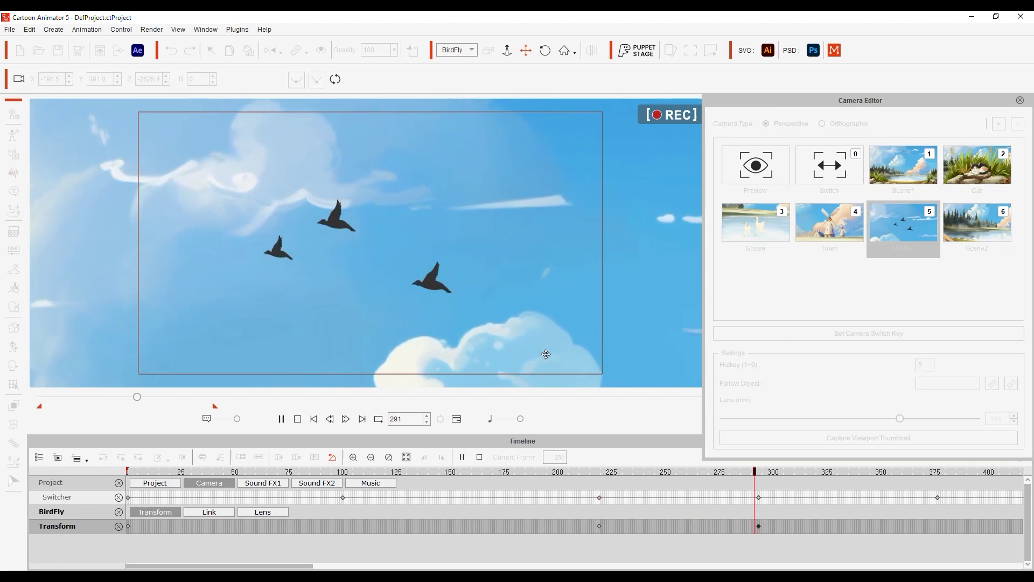
{"action": "key", "text": "space"}
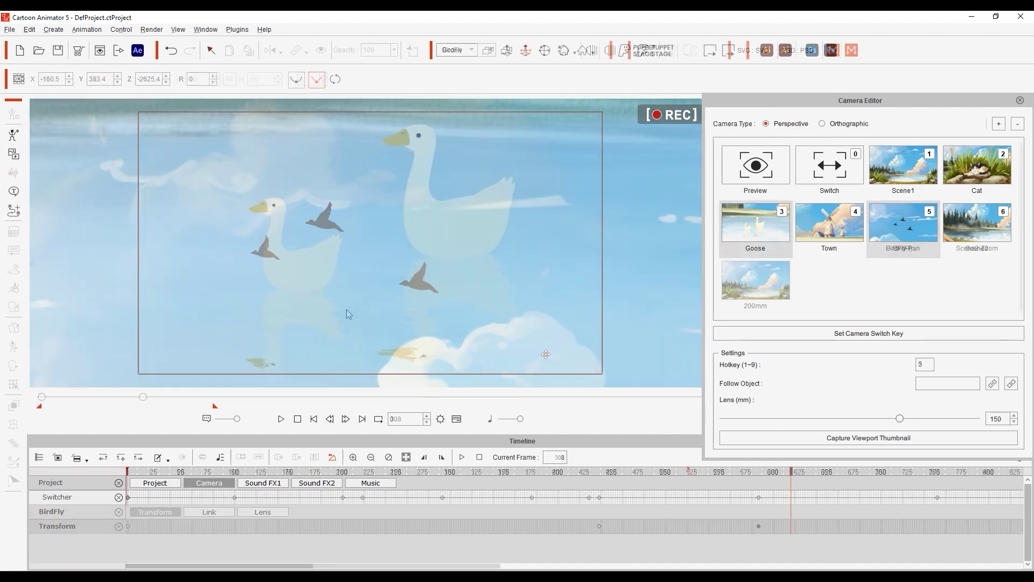
Step: Make the Goose camera follow the small goose's Torso
{"action": "mouse_move", "coordinate": [139, 477]}
{"action": "left_mouse_down"}
{"action": "mouse_move", "coordinate": [402, 474]}
{"action": "mouse_move", "coordinate": [124, 472]}
{"action": "left_mouse_up"}
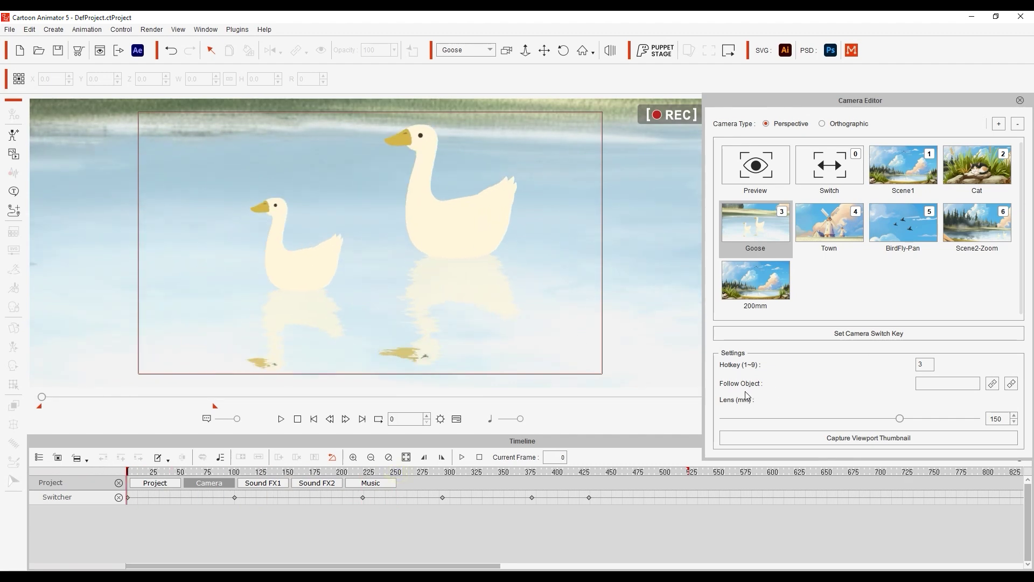
{"action": "left_click", "coordinate": [992, 385]}
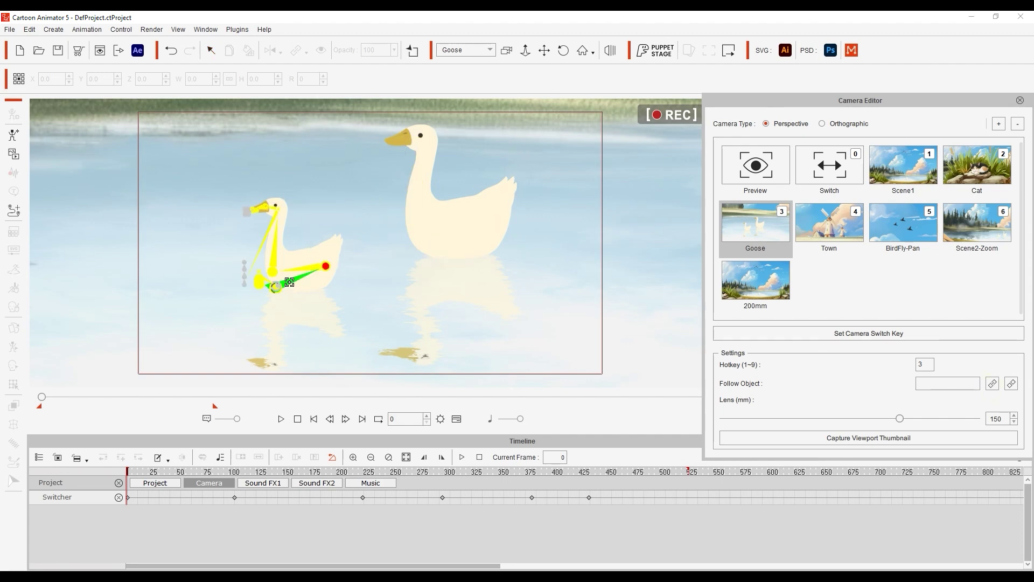
{"action": "left_click", "coordinate": [291, 286]}
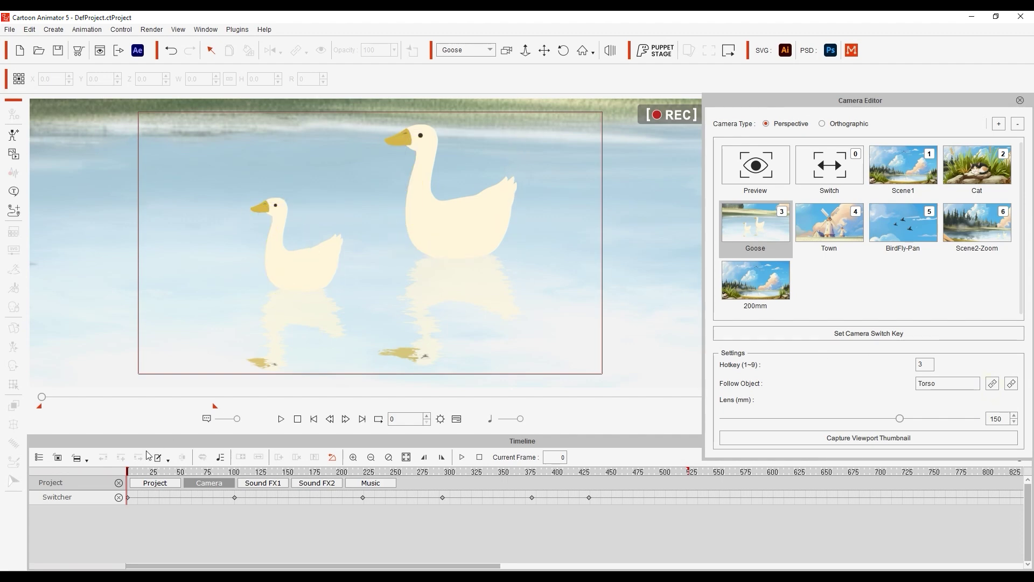
Step: Show the Goose camera's link keys in the timeline and play back its shot
{"action": "left_click", "coordinate": [39, 457]}
{"action": "left_click", "coordinate": [47, 512]}
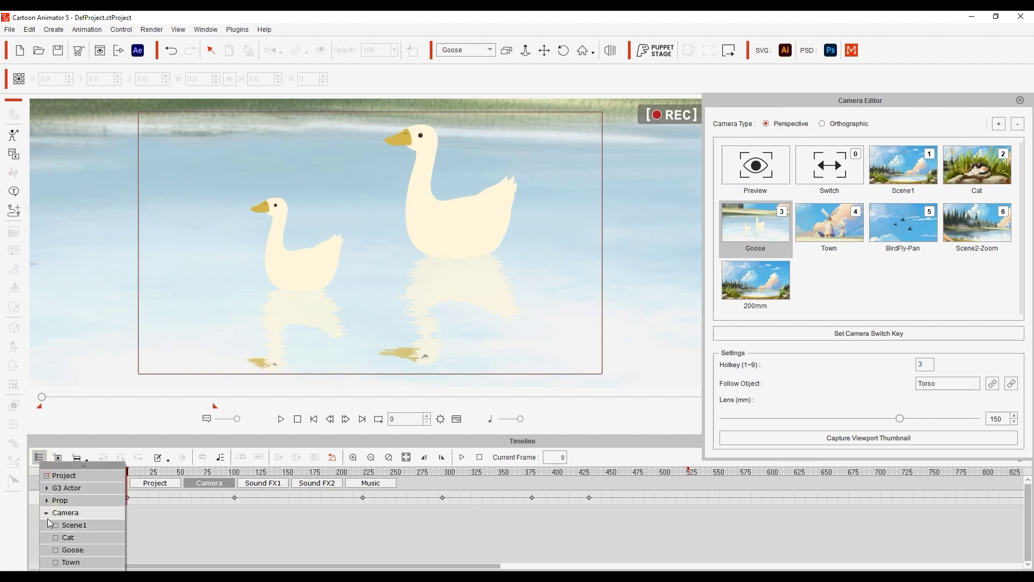
{"action": "left_click", "coordinate": [56, 550]}
{"action": "left_click", "coordinate": [241, 500]}
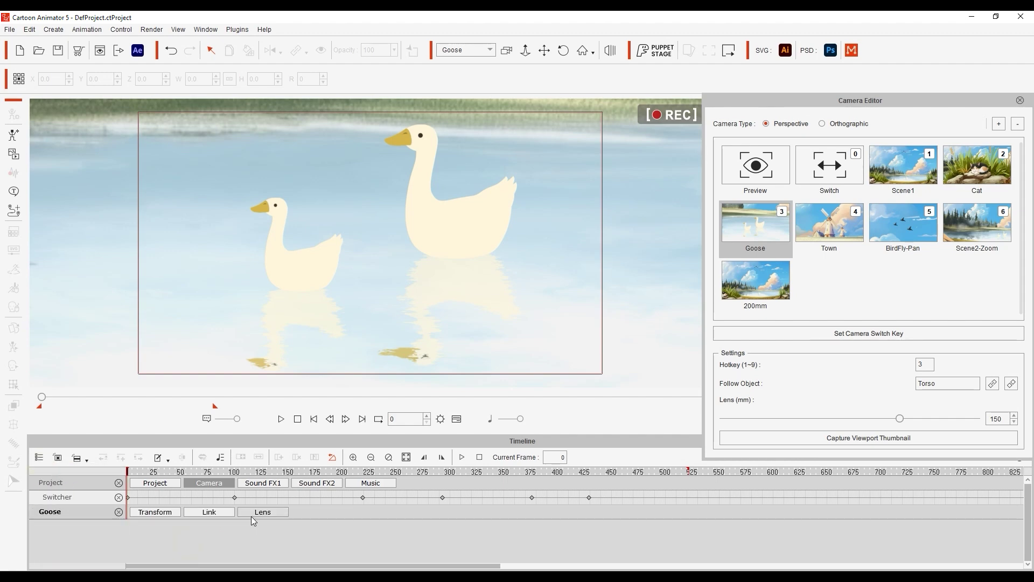
{"action": "left_click", "coordinate": [229, 514]}
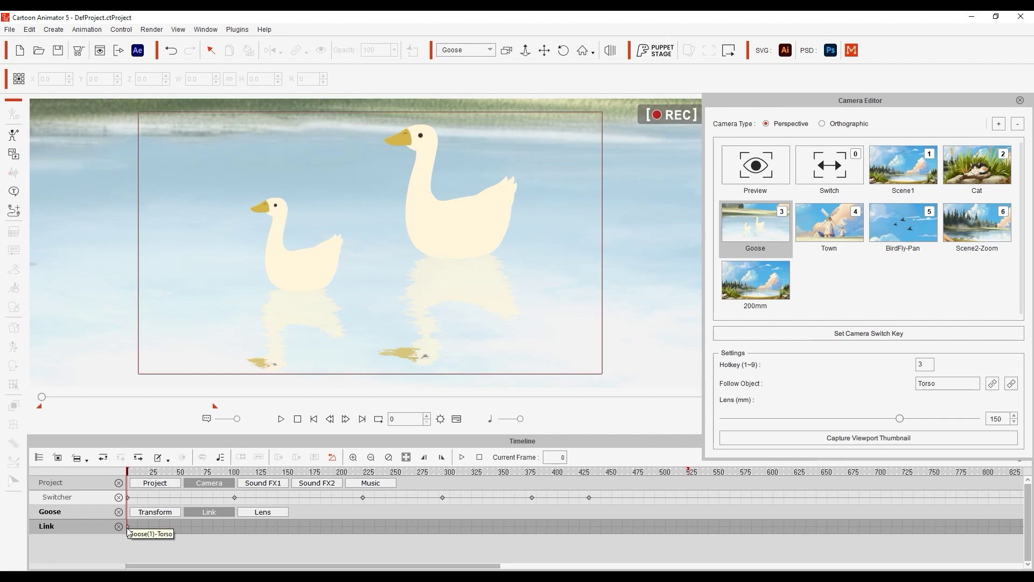
{"action": "left_click", "coordinate": [281, 418]}
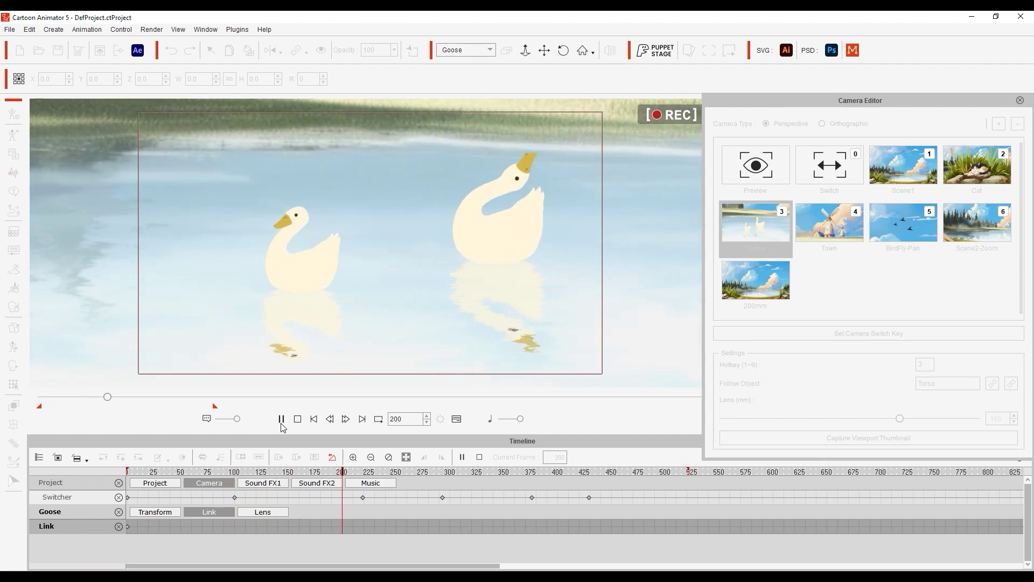
{"action": "left_click", "coordinate": [297, 419]}
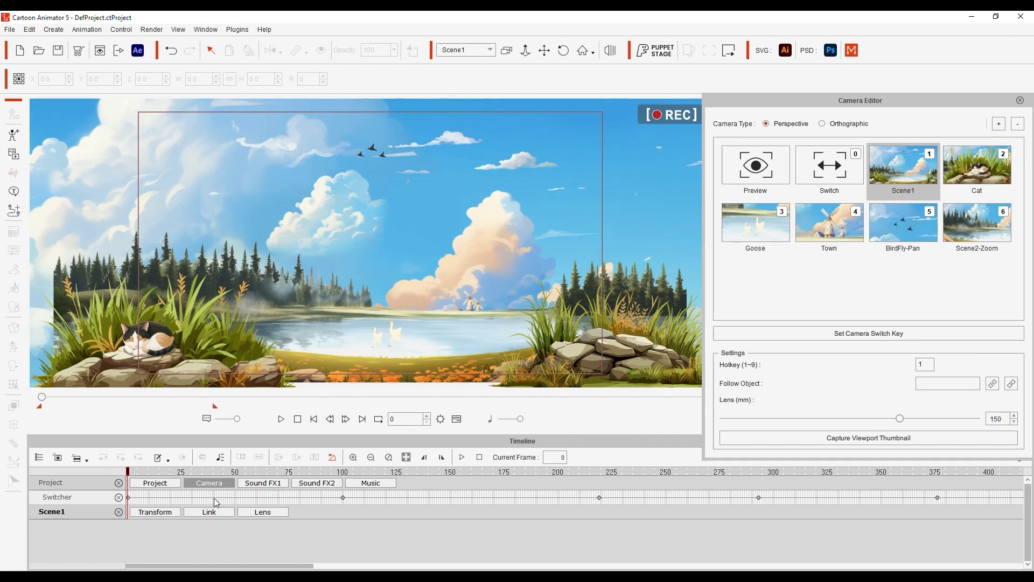
Step: Add a new camera with a 200 mm lens and name it 200mm
{"action": "left_click", "coordinate": [270, 513]}
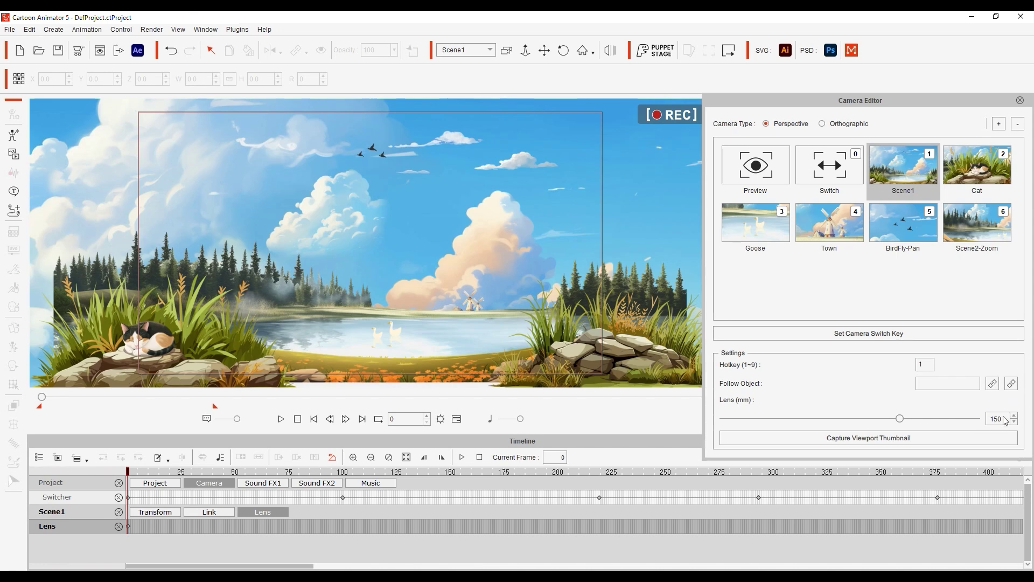
{"action": "left_click", "coordinate": [998, 123]}
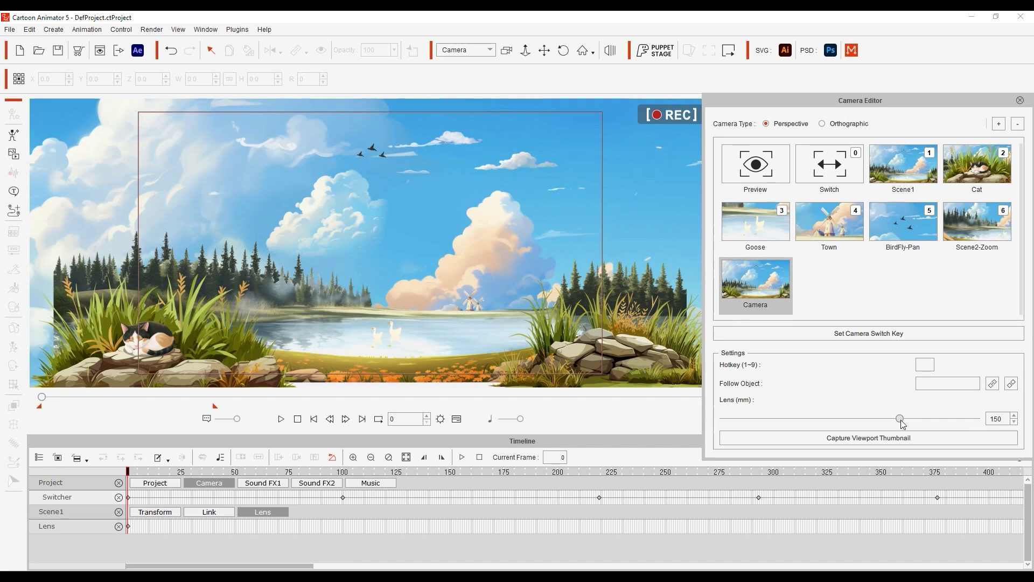
{"action": "left_click_drag", "start_coordinate": [901, 419], "coordinate": [974, 425]}
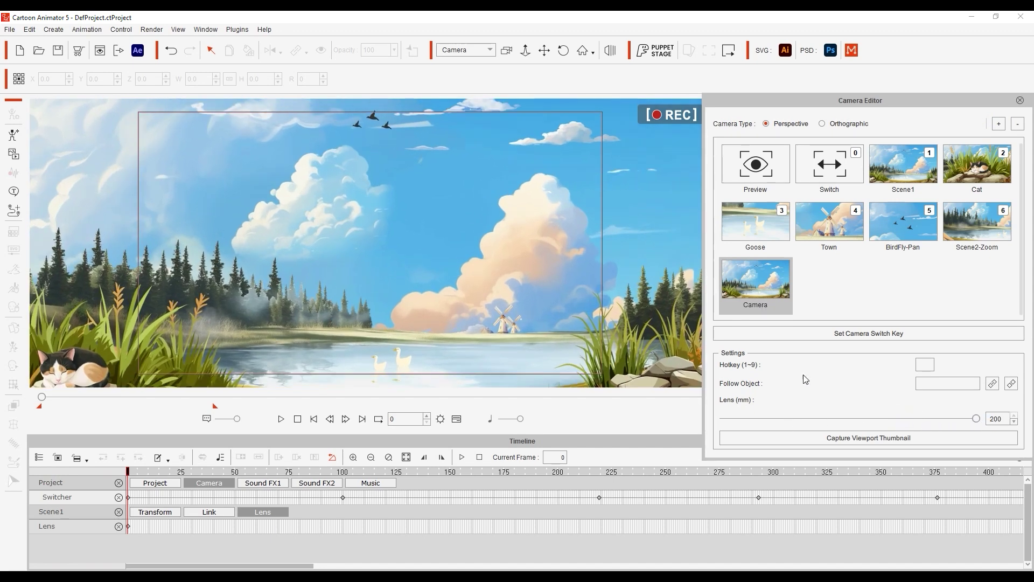
{"action": "double_click", "coordinate": [756, 304]}
{"action": "type", "text": "200"}
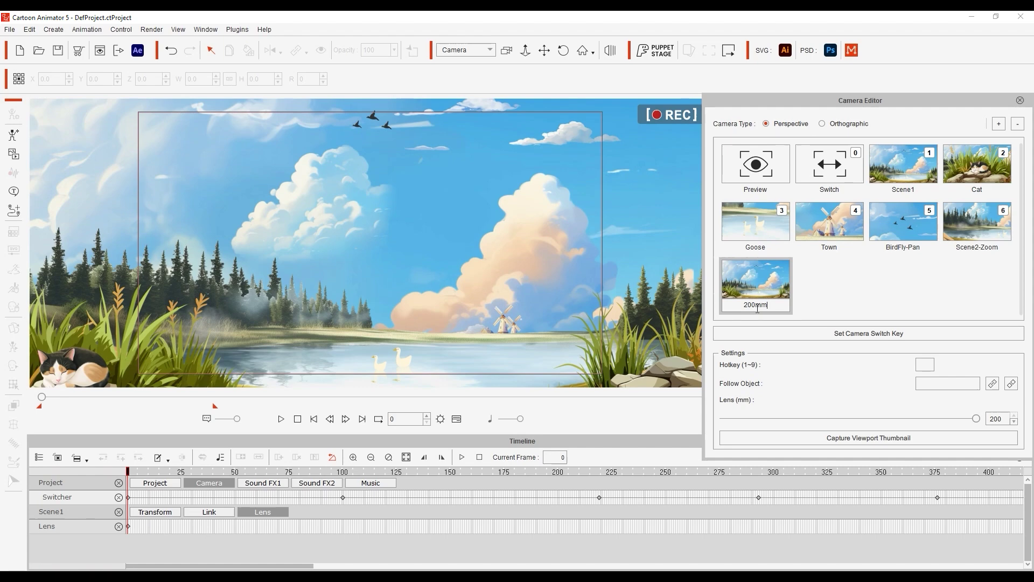
{"action": "type", "text": "mm"}
{"action": "key", "text": "Return"}
Step: Pull the 200mm camera back to frame the whole lake scene, comparing against the Scene1 view
{"action": "left_click", "coordinate": [525, 50]}
{"action": "left_click_drag", "start_coordinate": [448, 287], "coordinate": [394, 569]}
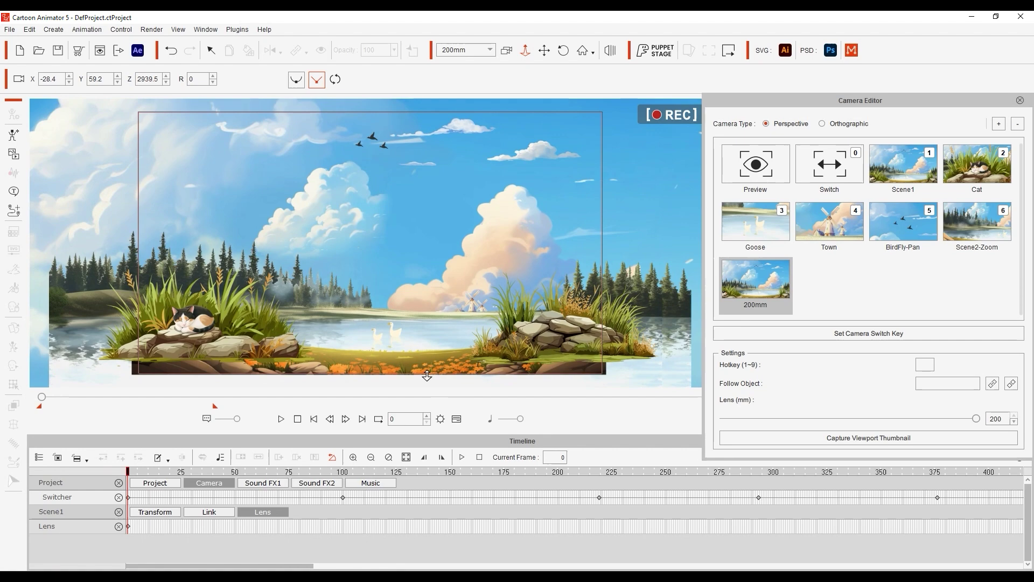
{"action": "left_click", "coordinate": [898, 177]}
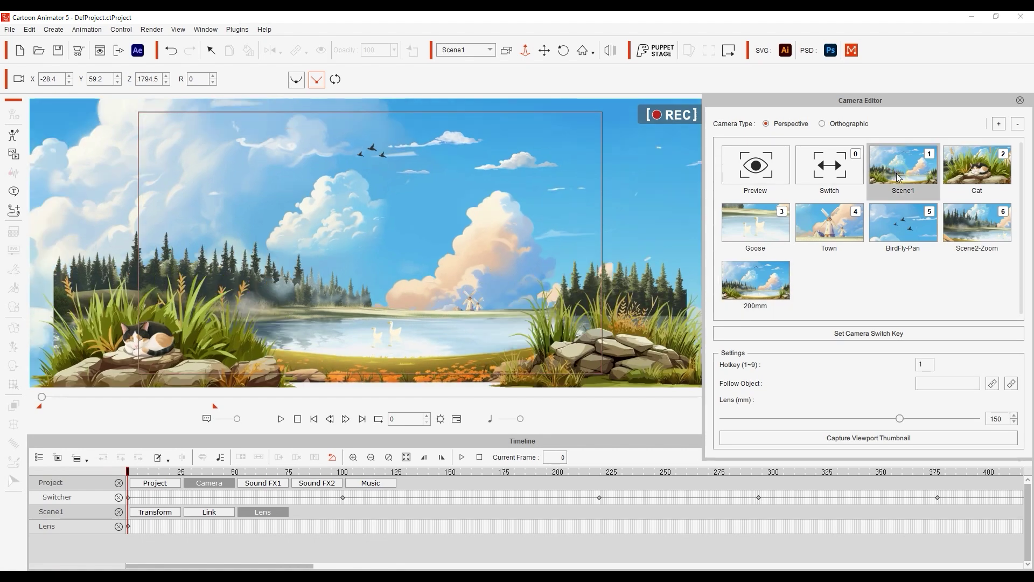
{"action": "left_click", "coordinate": [748, 288]}
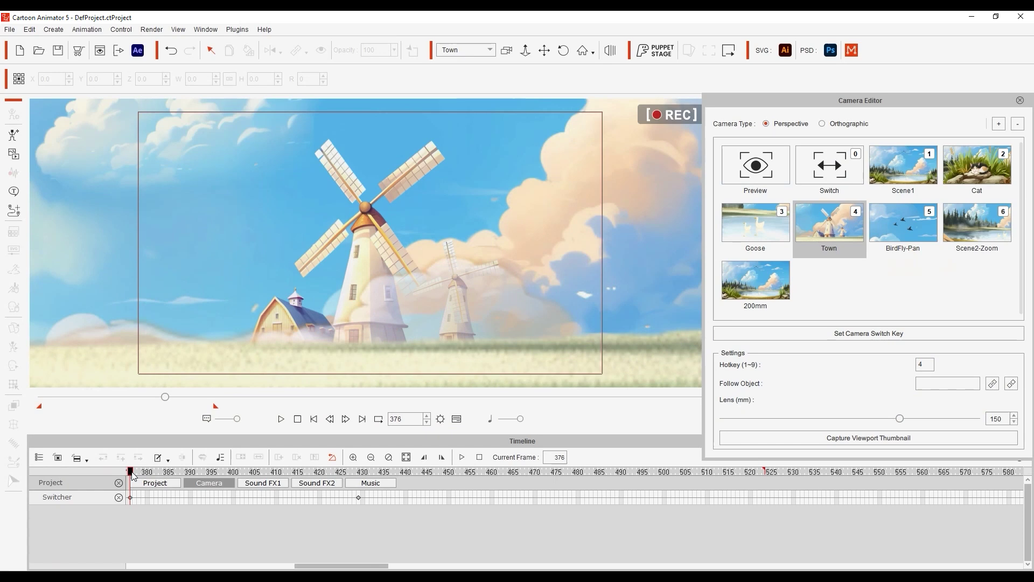
Step: At frame 376, add the Town camera's lens track to the timeline
{"action": "left_click_drag", "start_coordinate": [218, 480], "coordinate": [134, 481]}
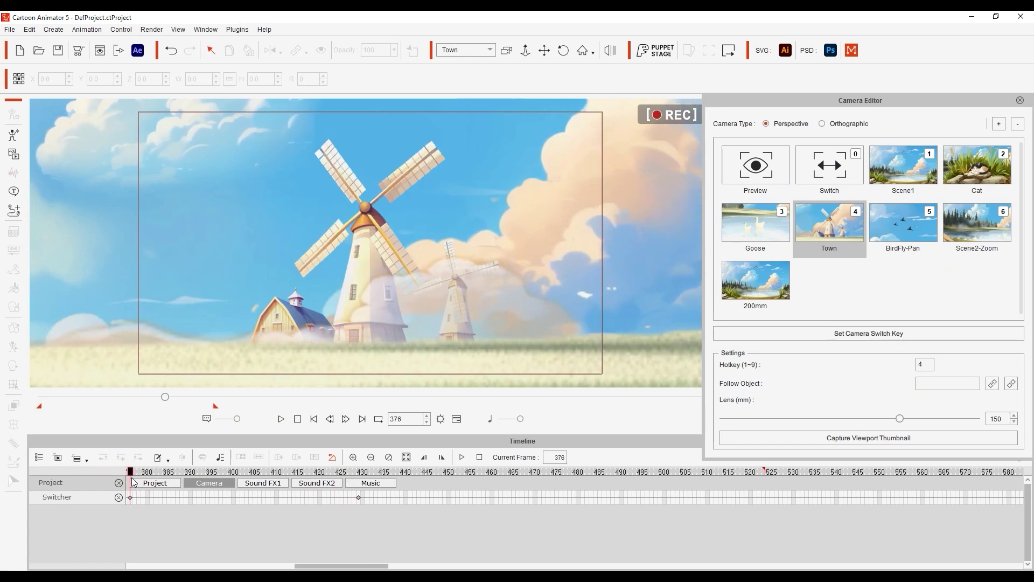
{"action": "left_click", "coordinate": [37, 462]}
{"action": "left_click", "coordinate": [43, 498]}
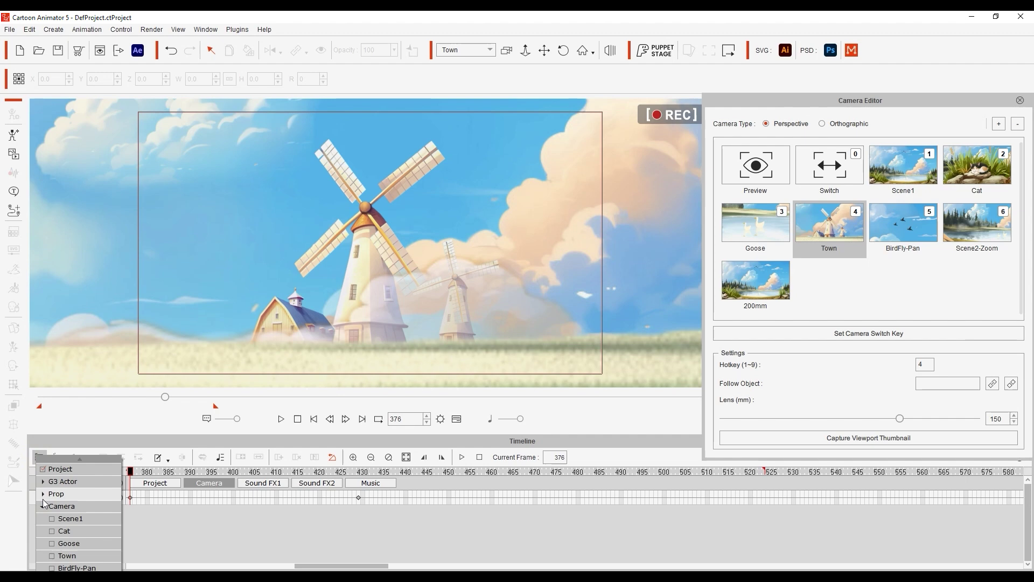
{"action": "left_click", "coordinate": [51, 554]}
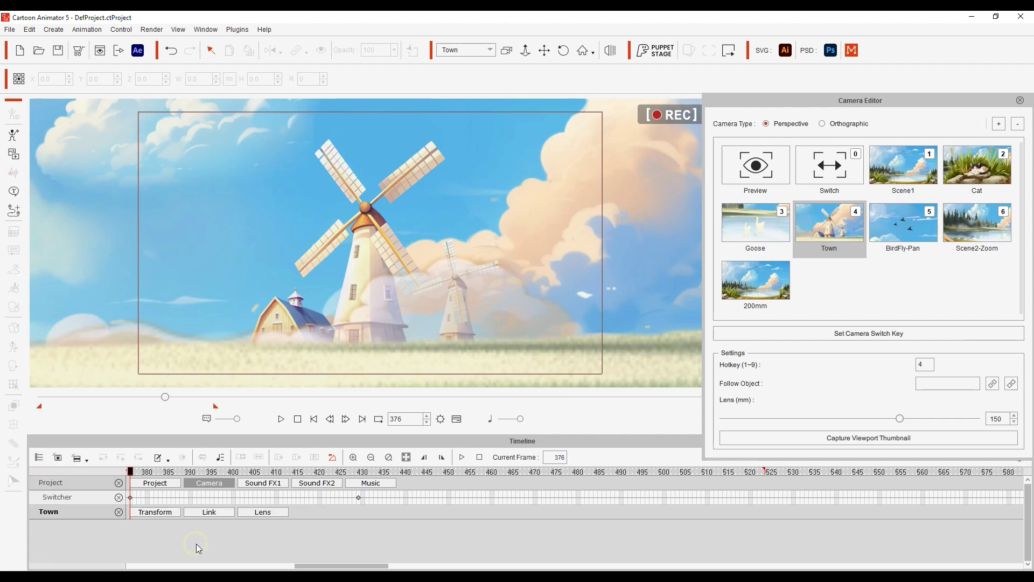
{"action": "left_click", "coordinate": [278, 512]}
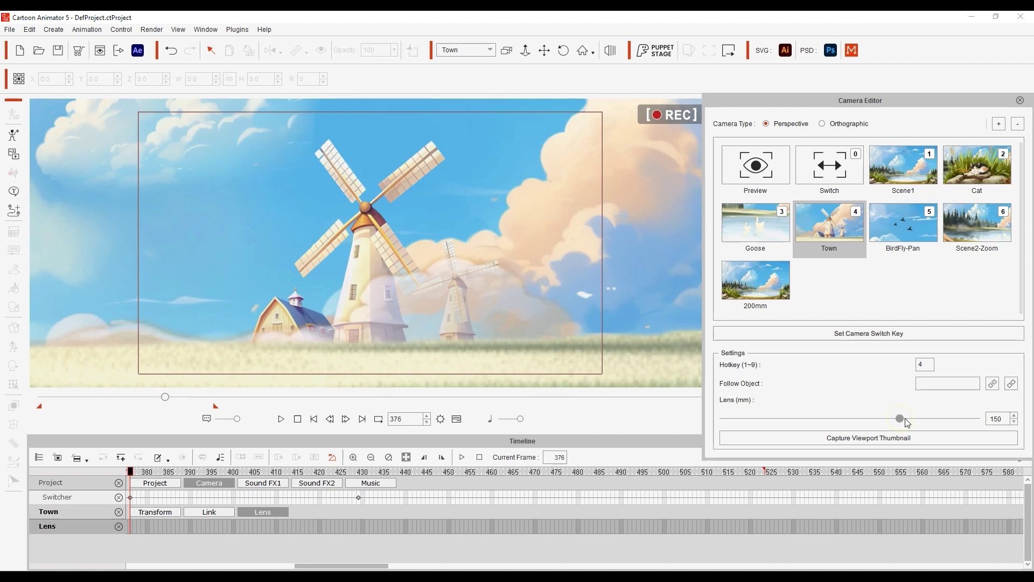
Step: Key the Town camera lens at 200 on frame 376 and 108 on frame 429
{"action": "left_click_drag", "start_coordinate": [899, 419], "coordinate": [1003, 417]}
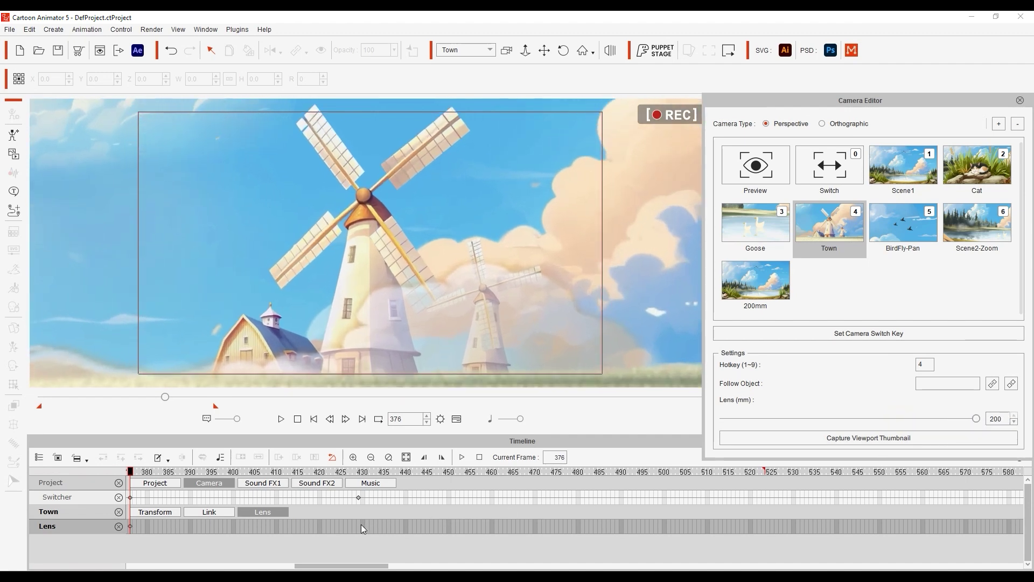
{"action": "left_click", "coordinate": [359, 526]}
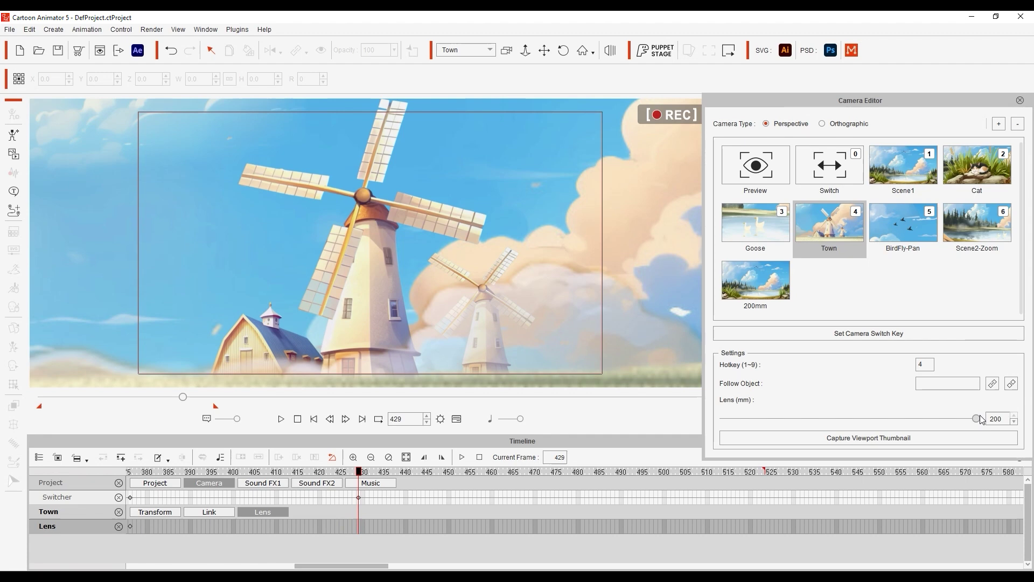
{"action": "left_click_drag", "start_coordinate": [976, 419], "coordinate": [840, 426]}
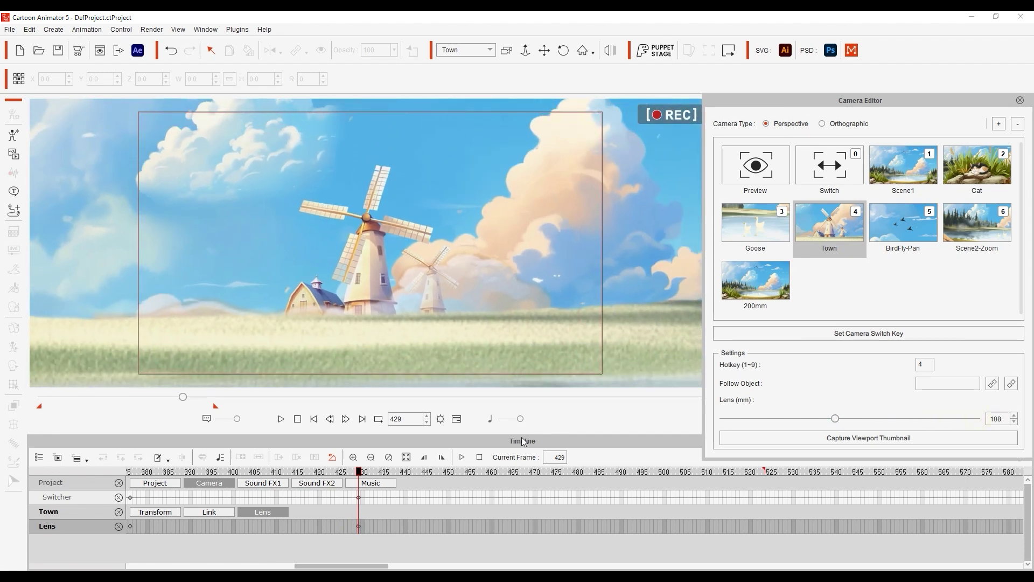
{"action": "left_click", "coordinate": [130, 526]}
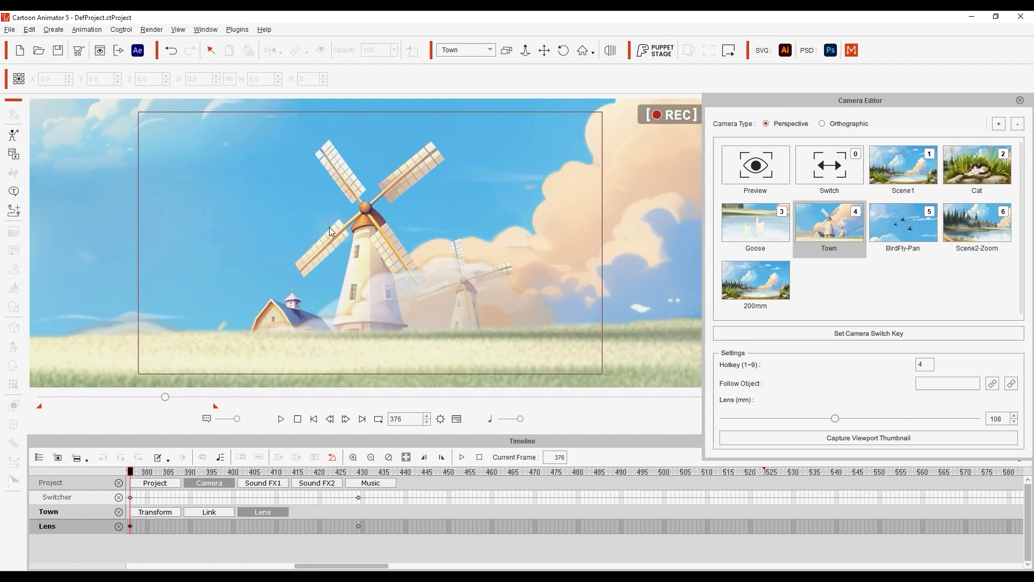
{"action": "left_click", "coordinate": [359, 474]}
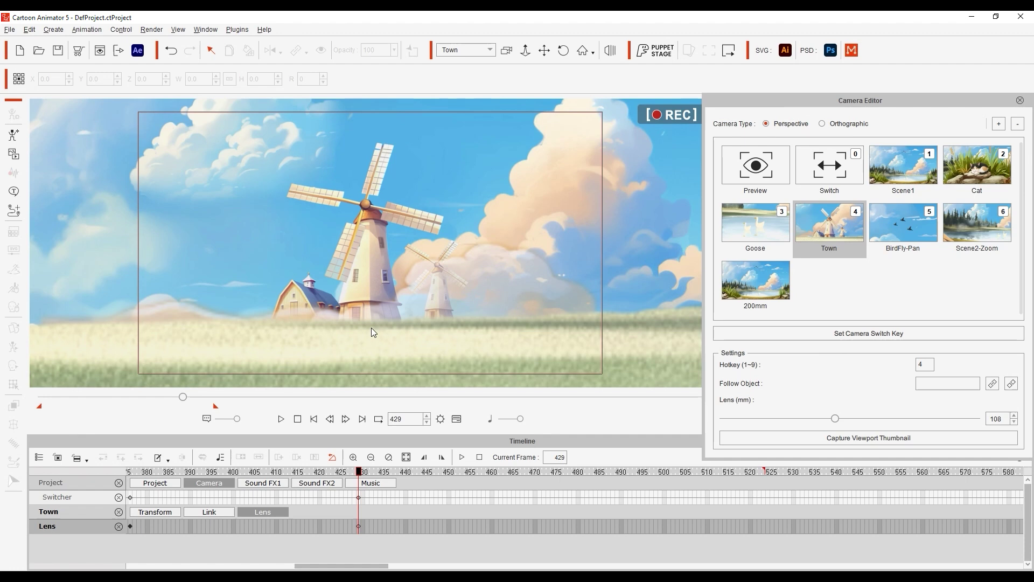
Step: Play the Town camera's windmill zoom from frame 376, then return to the shot start
{"action": "left_click", "coordinate": [142, 469]}
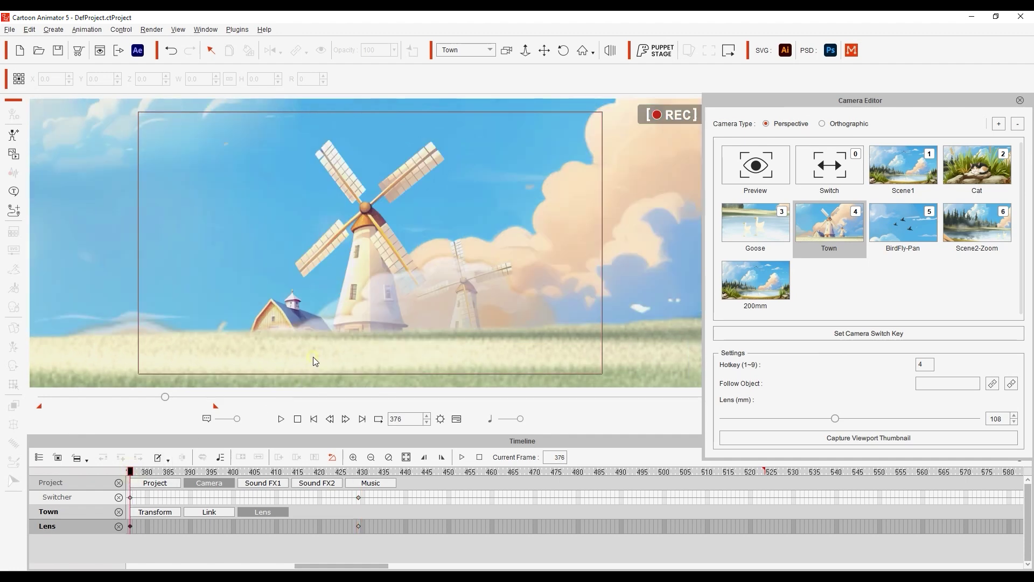
{"action": "left_click", "coordinate": [280, 419]}
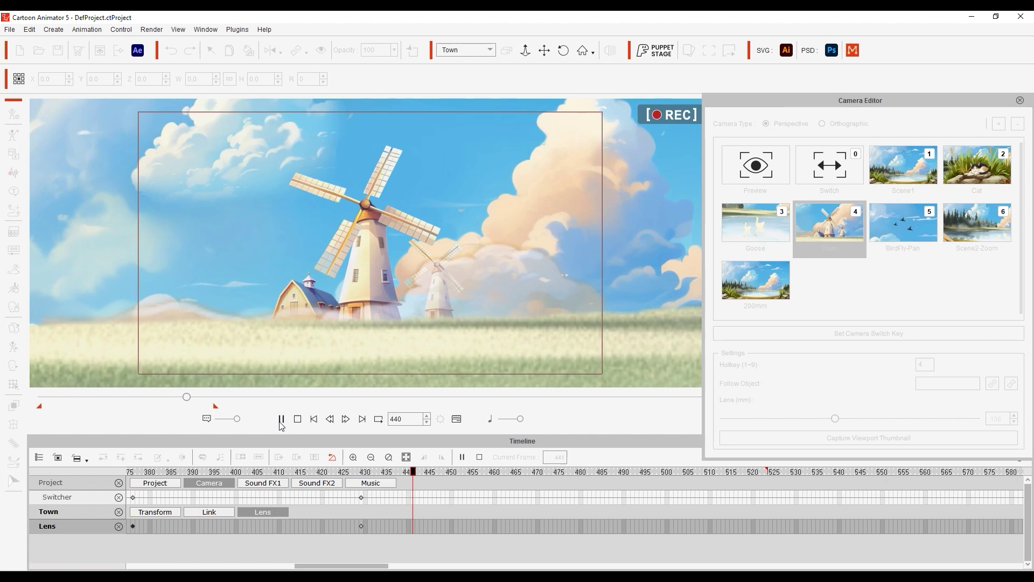
{"action": "left_click", "coordinate": [281, 419]}
{"action": "left_click", "coordinate": [137, 483]}
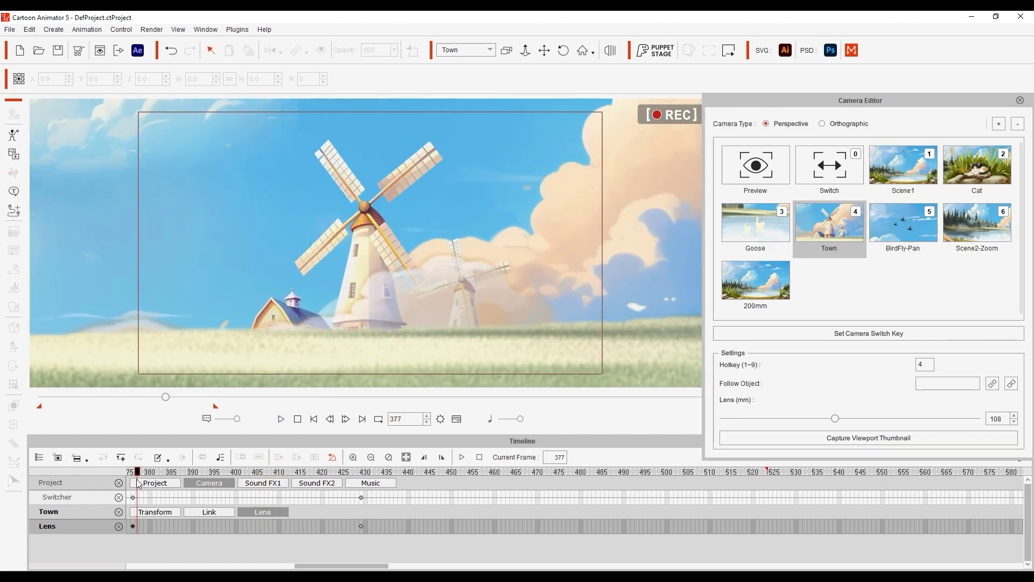
Step: Give the frame-429 Lens key an Accelerate transition curve with strength 21
{"action": "mouse_move", "coordinate": [137, 477]}
{"action": "left_mouse_down"}
{"action": "mouse_move", "coordinate": [386, 475]}
{"action": "mouse_move", "coordinate": [139, 478]}
{"action": "left_mouse_up"}
{"action": "left_click", "coordinate": [361, 525]}
{"action": "right_click", "coordinate": [361, 525]}
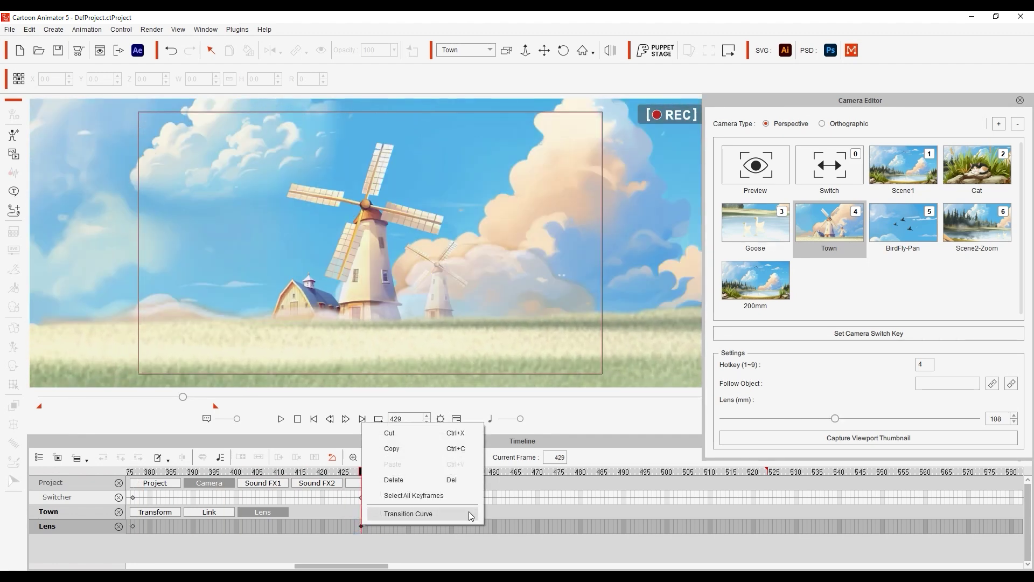
{"action": "left_click", "coordinate": [469, 512]}
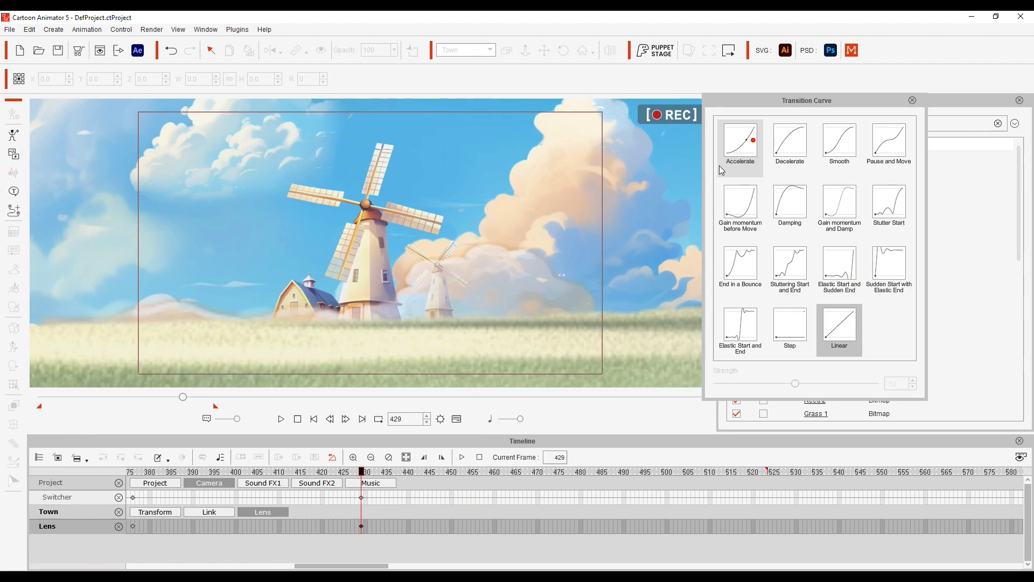
{"action": "left_click", "coordinate": [741, 152]}
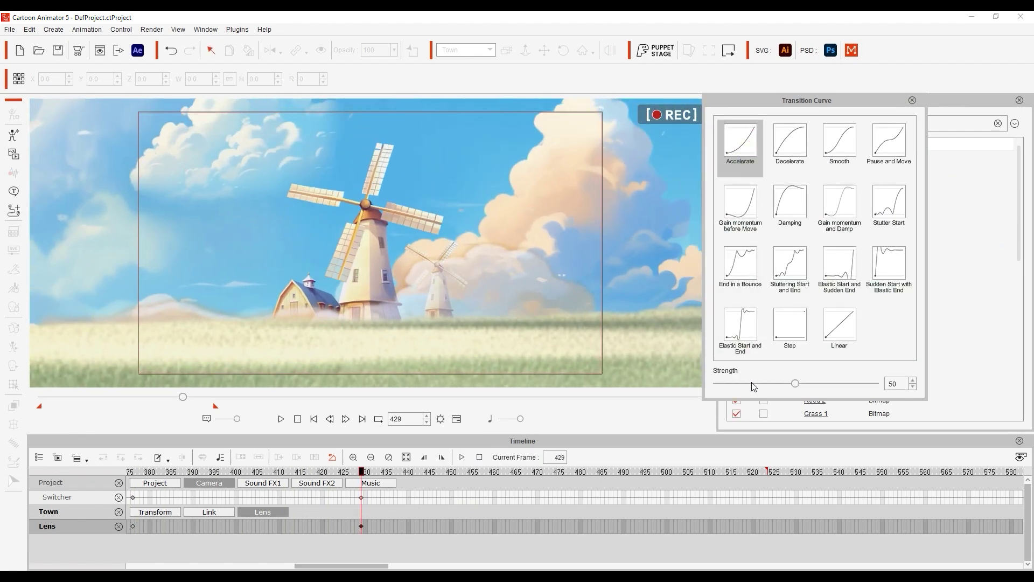
{"action": "left_click", "coordinate": [752, 382]}
{"action": "left_click", "coordinate": [913, 101]}
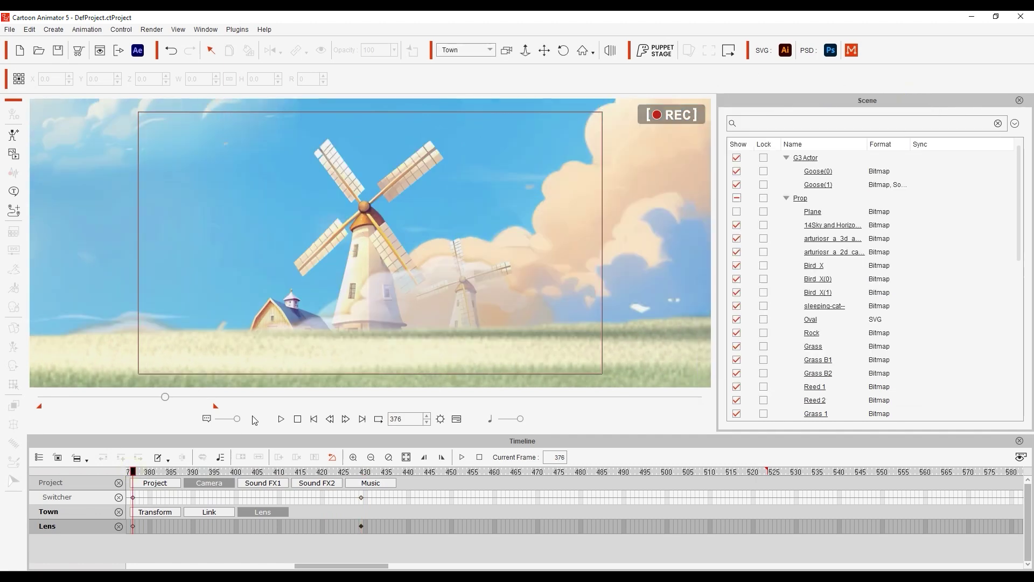
Step: Play the camera sequence, cutting to the Goose shot and the next camera with hotkeys 3 and 5
{"action": "left_click", "coordinate": [281, 420]}
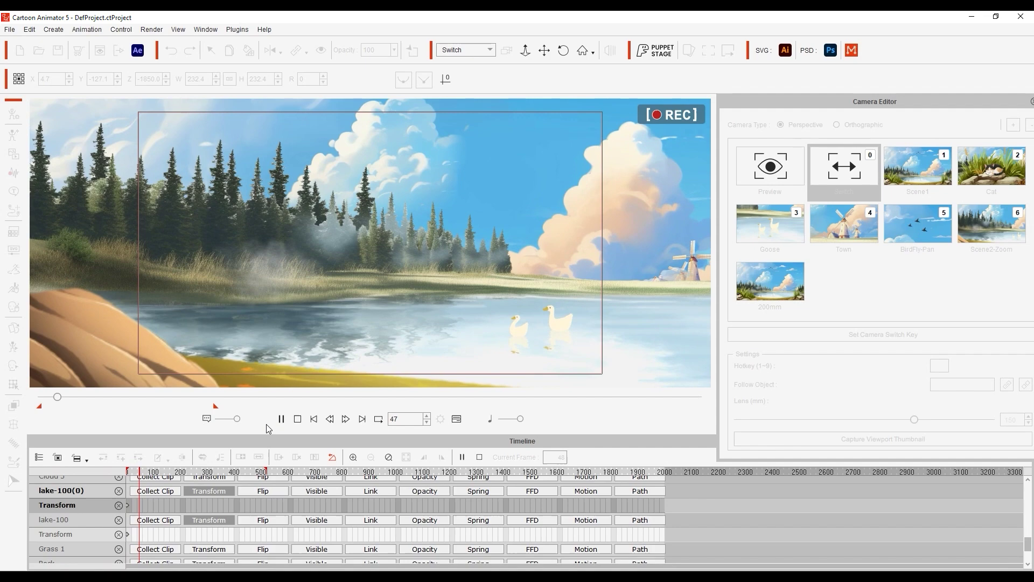
{"action": "key", "text": "3"}
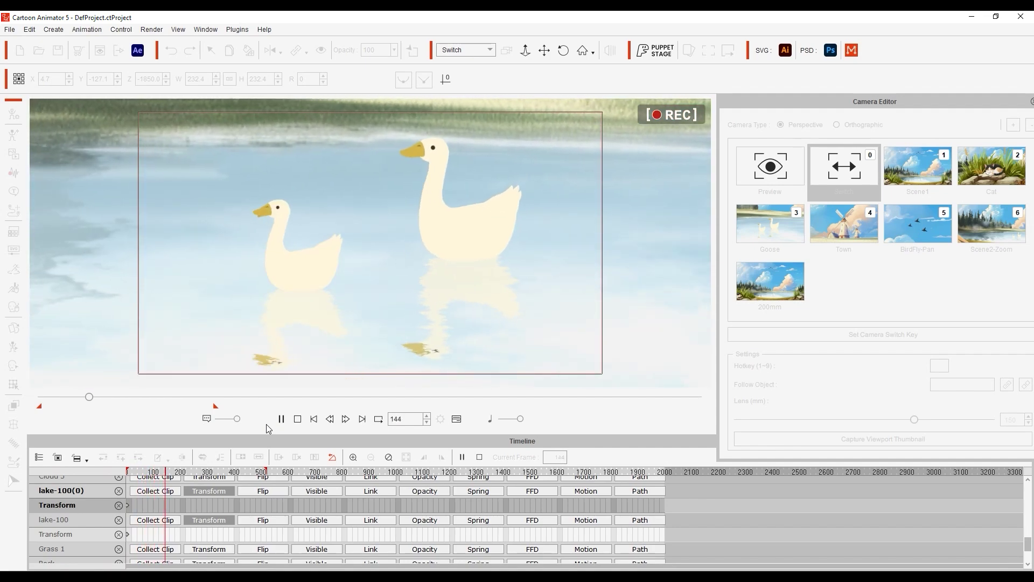
{"action": "key", "text": "5"}
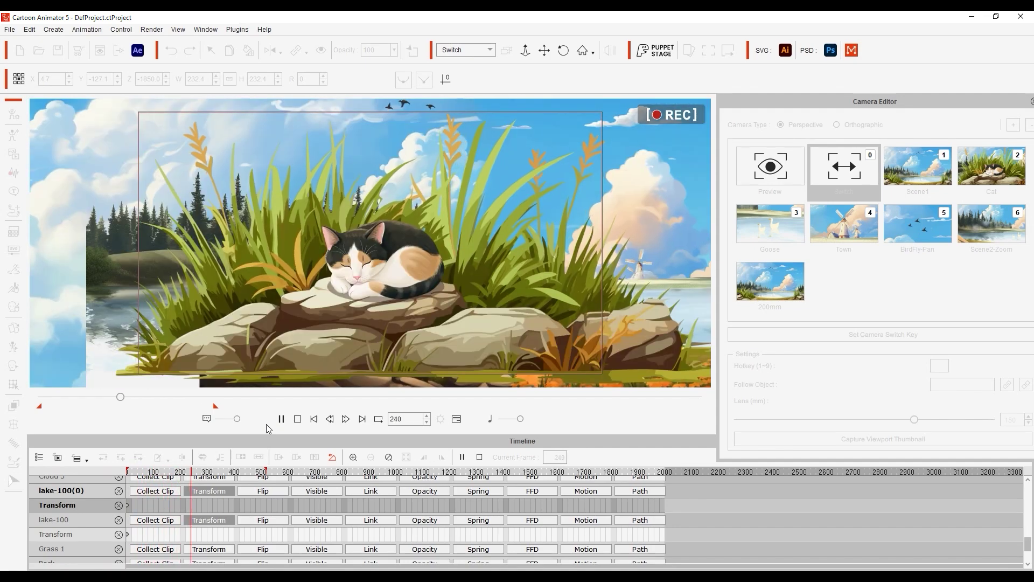